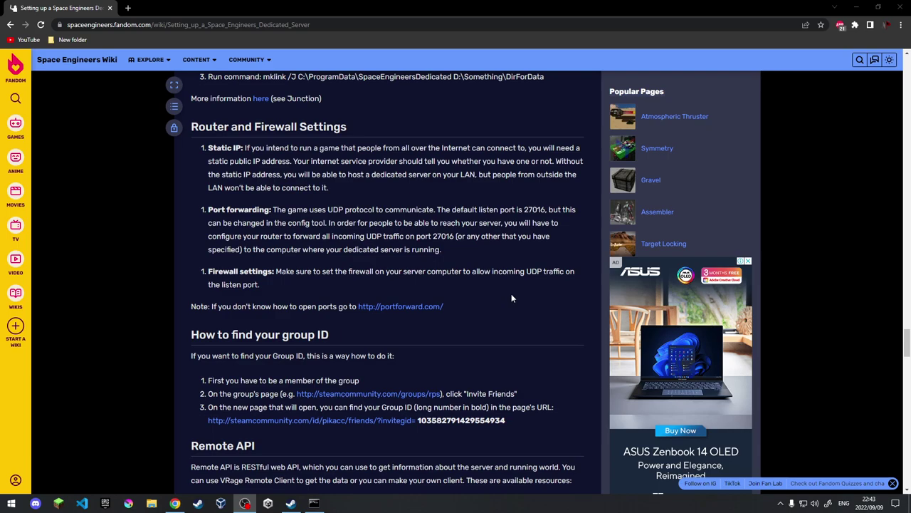
Step: Switch to Steam, search the library for "engi" and select the Space Engineers Dedicated Server tool
{"action": "left_click", "coordinate": [290, 503]}
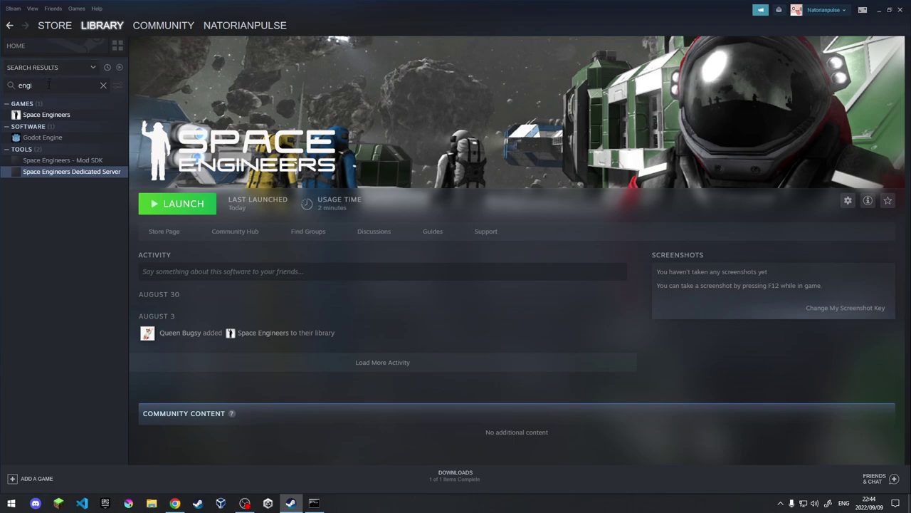
{"action": "left_click", "coordinate": [103, 85]}
{"action": "left_click", "coordinate": [50, 68]}
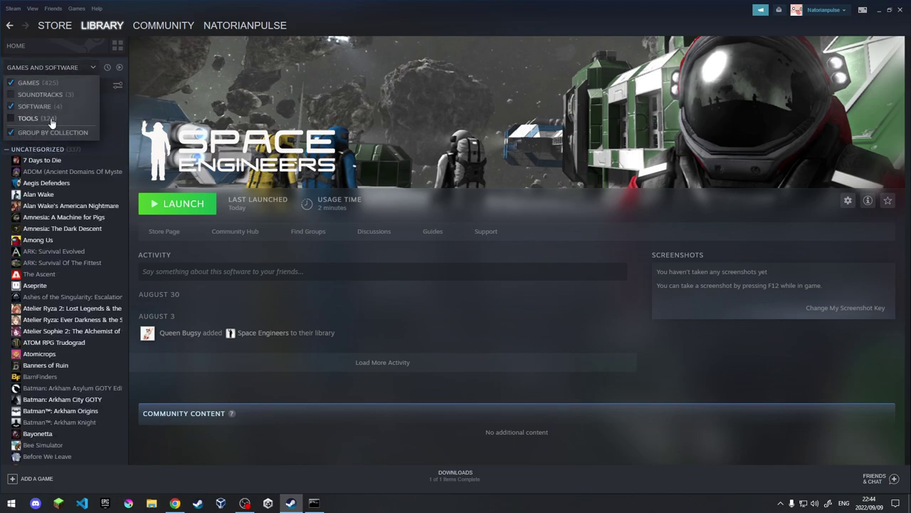
{"action": "left_click", "coordinate": [61, 68]}
{"action": "left_click", "coordinate": [44, 85]}
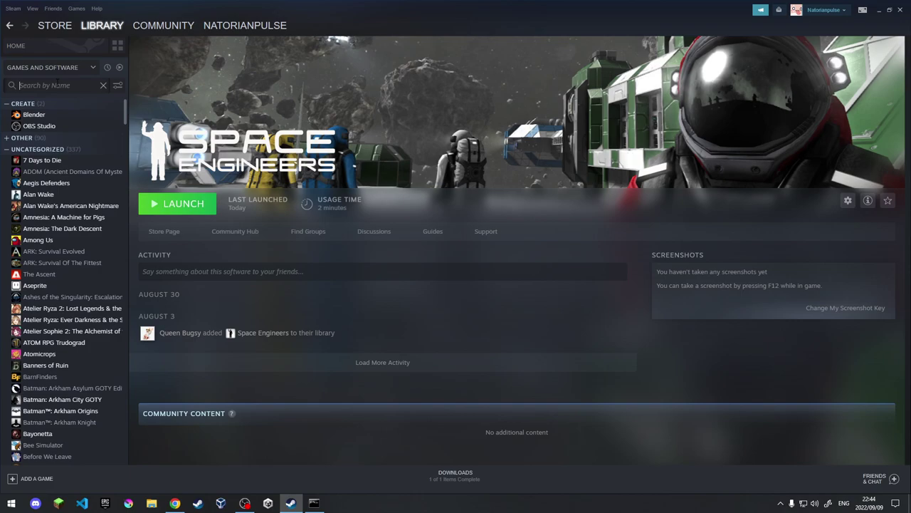
{"action": "type", "text": "engi"}
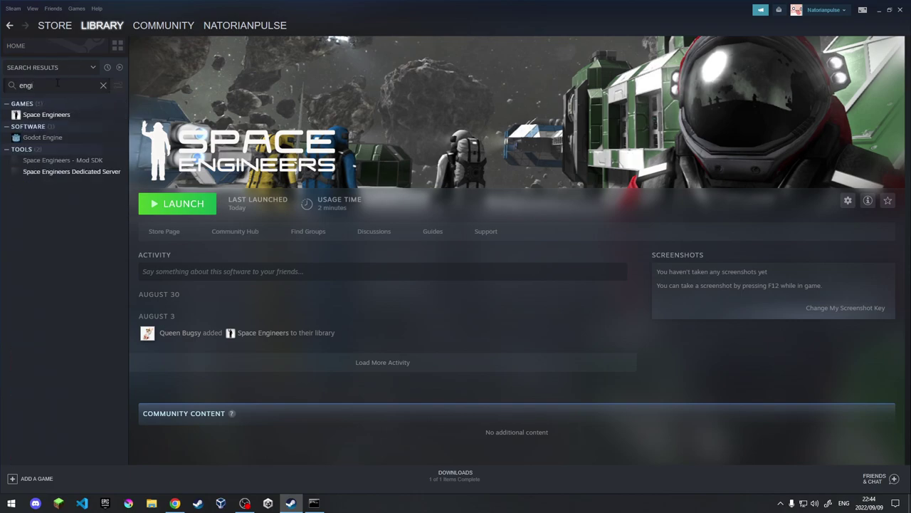
{"action": "left_click", "coordinate": [60, 118]}
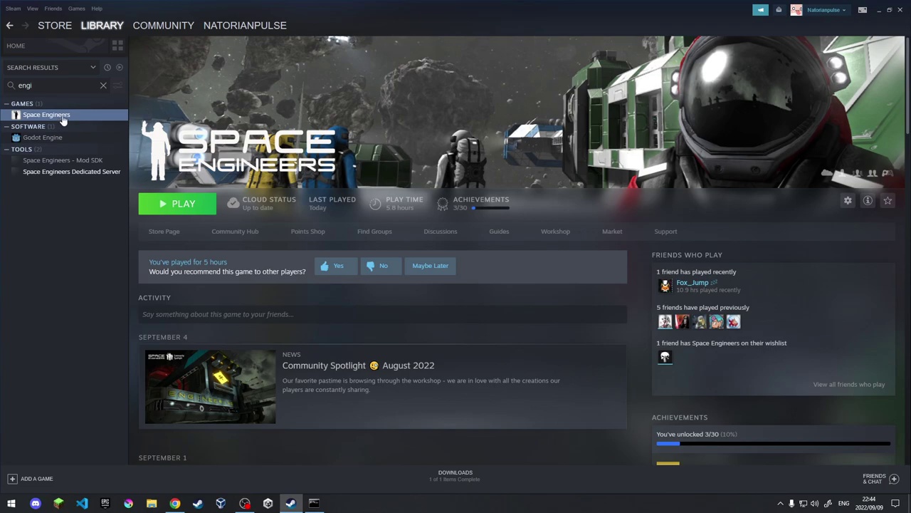
{"action": "left_click", "coordinate": [83, 173]}
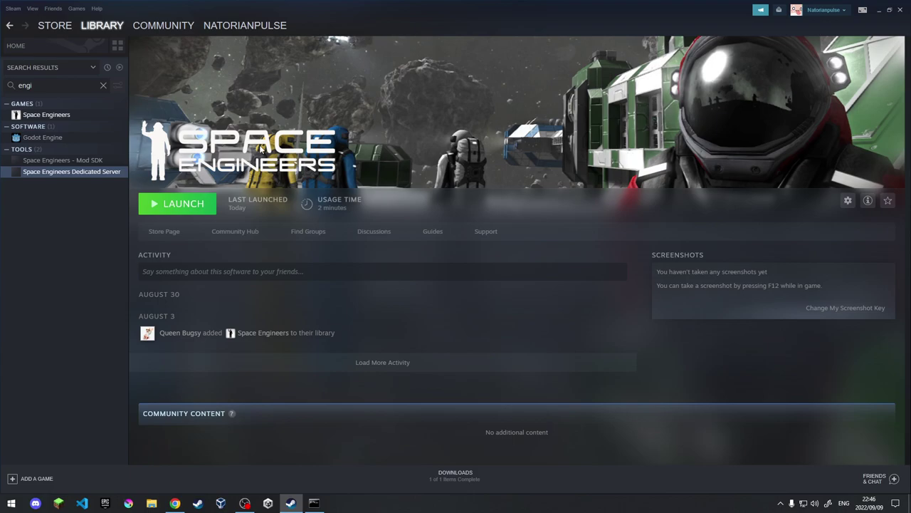
Step: Browse the local files of Space Engineers Dedicated Server and open its DedicatedServer64 folder
{"action": "left_click", "coordinate": [84, 174]}
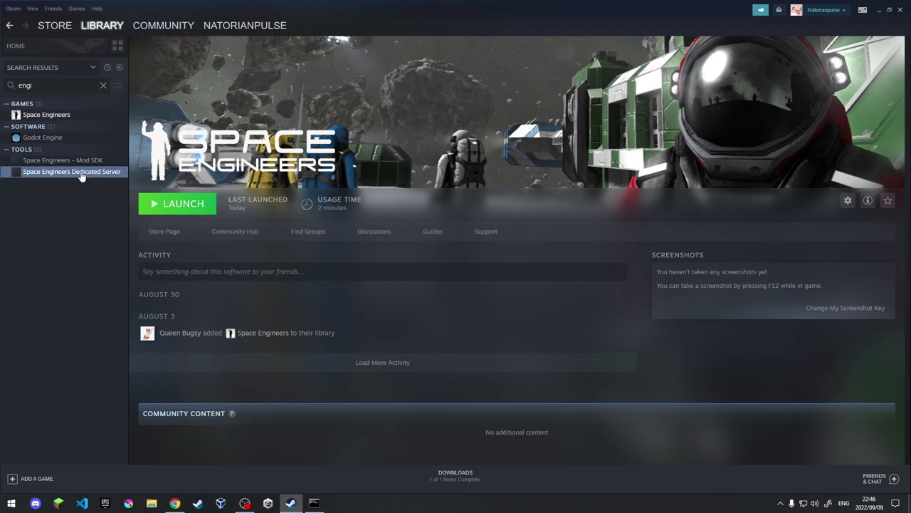
{"action": "right_click", "coordinate": [82, 175]}
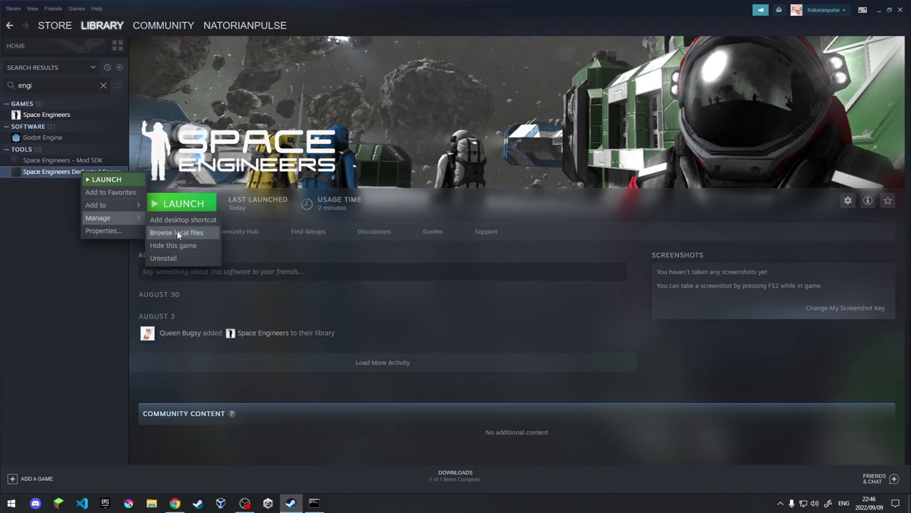
{"action": "left_click", "coordinate": [179, 235]}
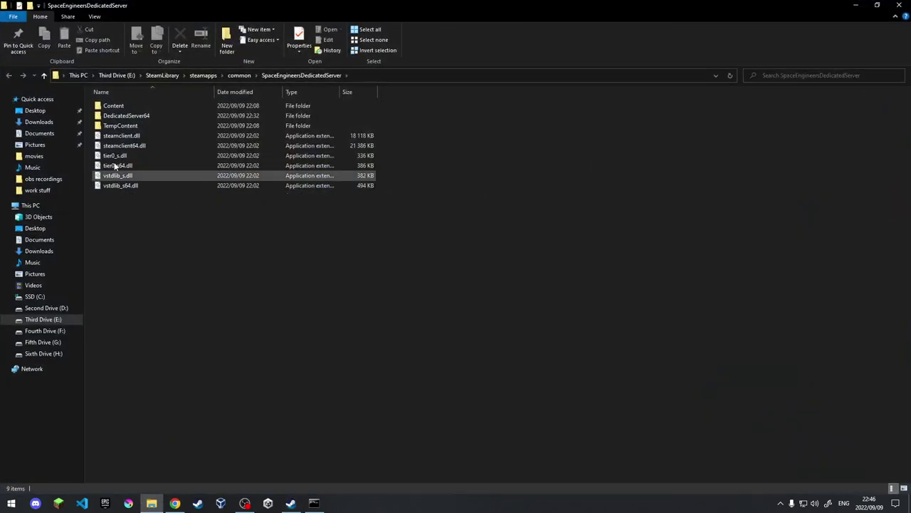
{"action": "double_click", "coordinate": [138, 115]}
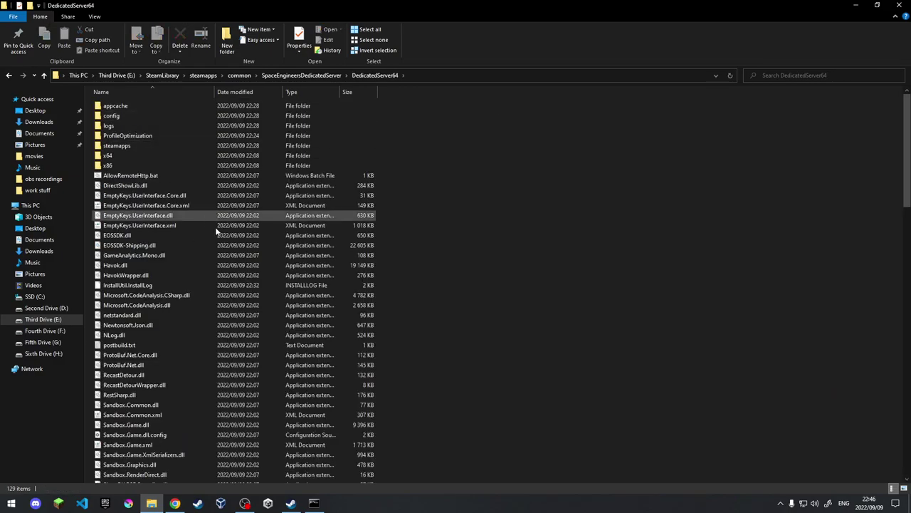
Step: Set SpaceEngineersDedicated.exe to always run as an administrator in its compatibility properties
{"action": "scroll", "coordinate": [230, 268], "scroll_direction": "down", "scroll_amount": 15}
{"action": "scroll", "coordinate": [230, 268], "scroll_direction": "down", "scroll_amount": 6}
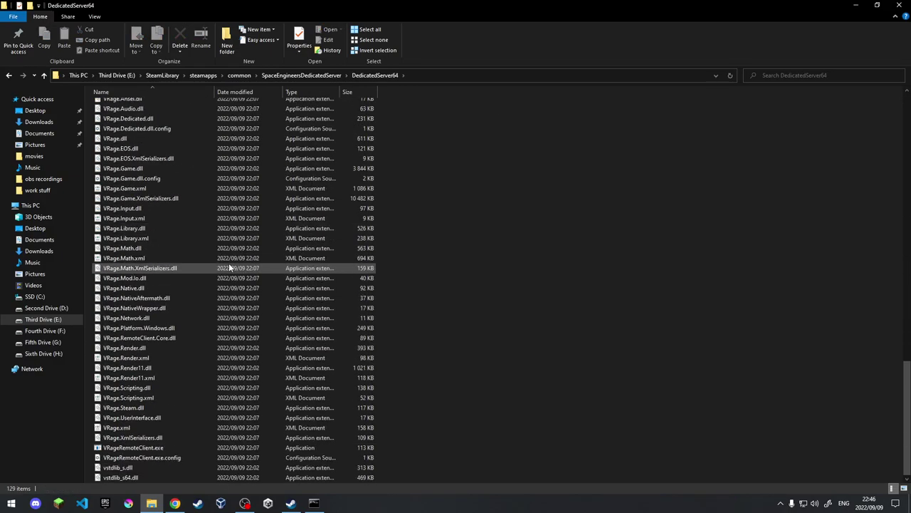
{"action": "scroll", "coordinate": [228, 269], "scroll_direction": "up", "scroll_amount": 3}
{"action": "scroll", "coordinate": [227, 268], "scroll_direction": "up", "scroll_amount": 7}
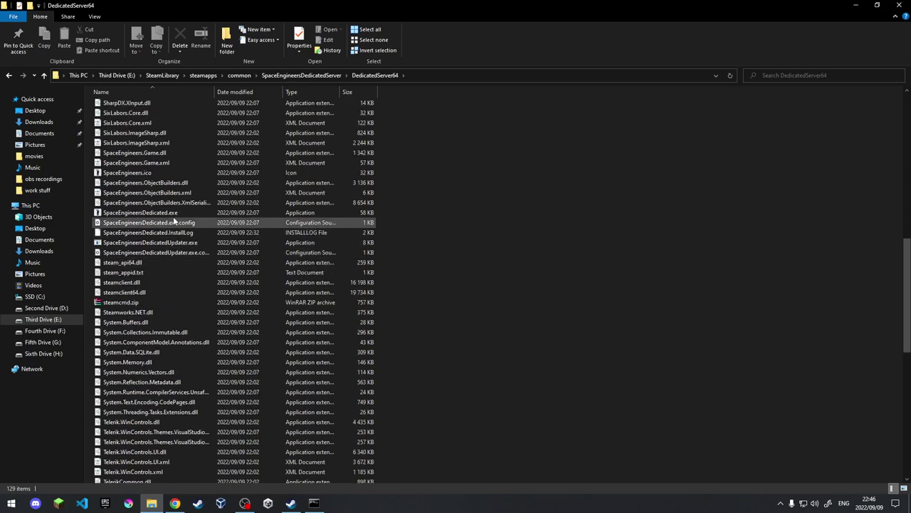
{"action": "left_click", "coordinate": [117, 213]}
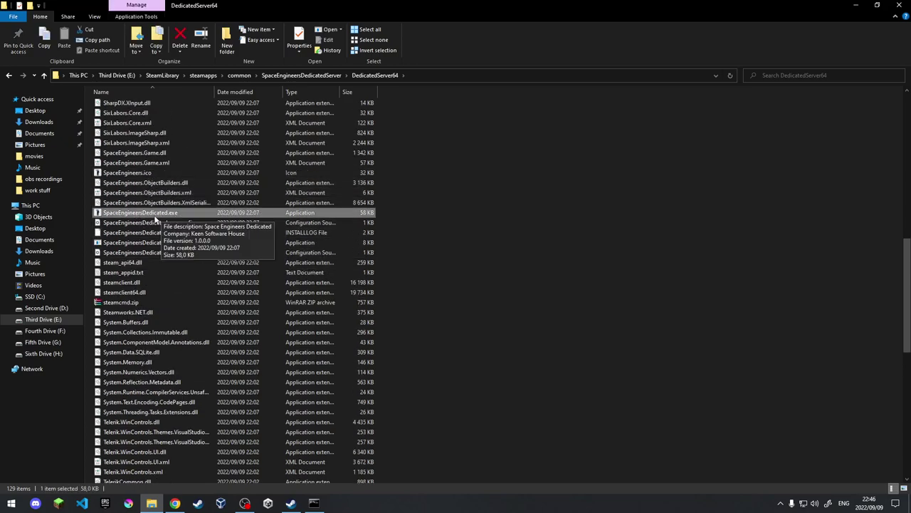
{"action": "right_click", "coordinate": [146, 212]}
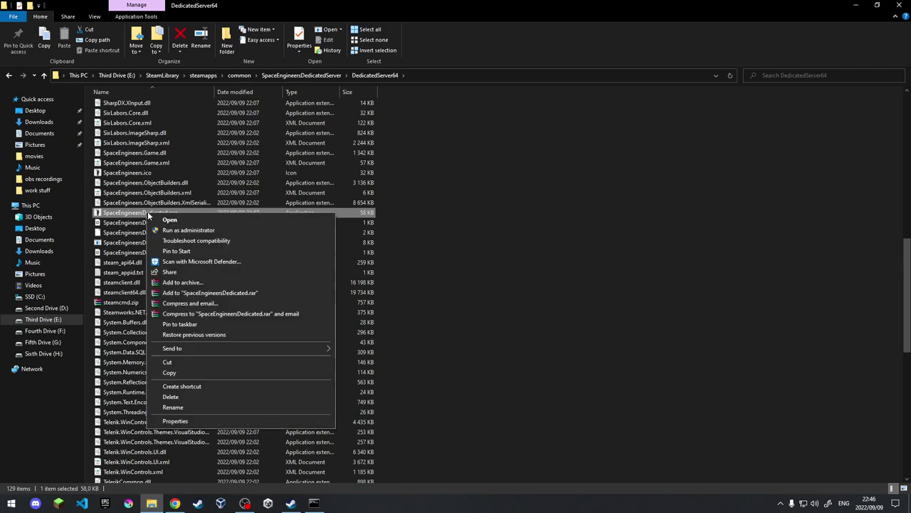
{"action": "left_click", "coordinate": [229, 421]}
{"action": "left_click", "coordinate": [193, 236]}
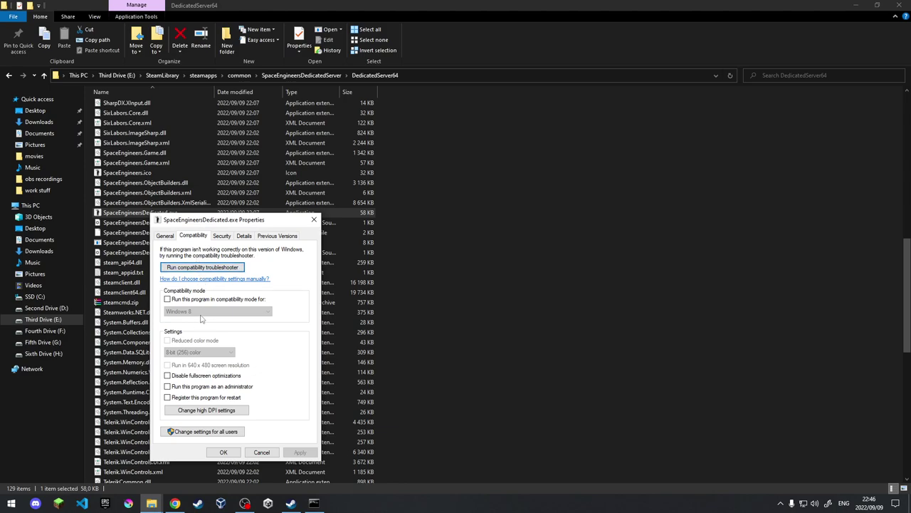
{"action": "left_click", "coordinate": [196, 392]}
{"action": "left_click", "coordinate": [223, 452]}
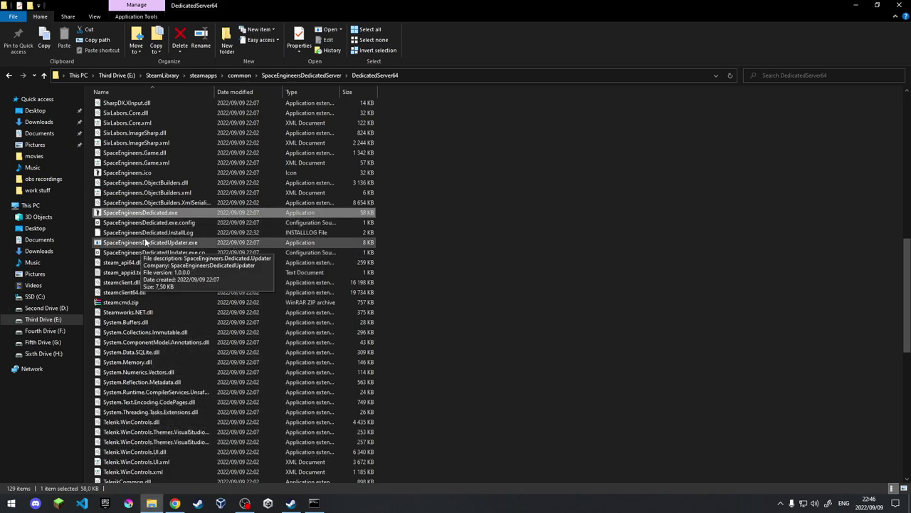
Step: Create a shortcut to SpaceEngineersDedicated.exe and place it on the desktop
{"action": "right_click", "coordinate": [146, 216]}
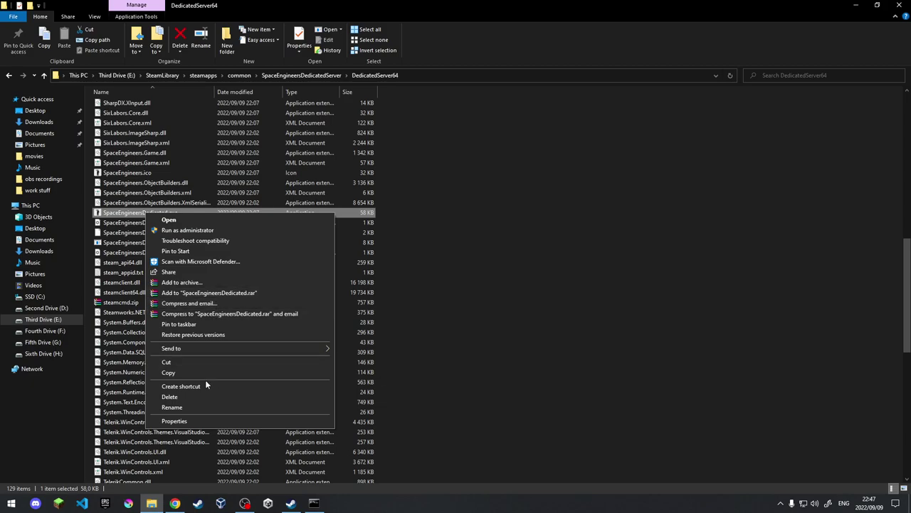
{"action": "left_click", "coordinate": [186, 387]}
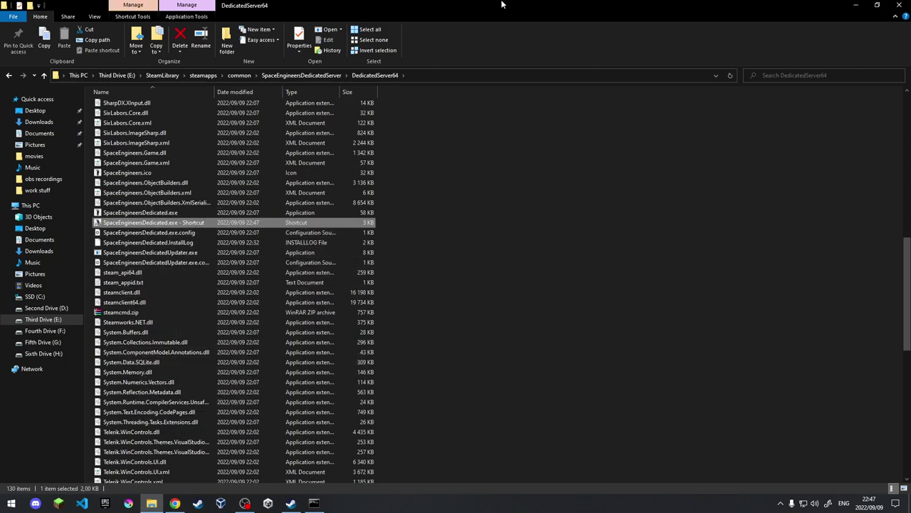
{"action": "left_click_drag", "start_coordinate": [502, 5], "coordinate": [507, 29]}
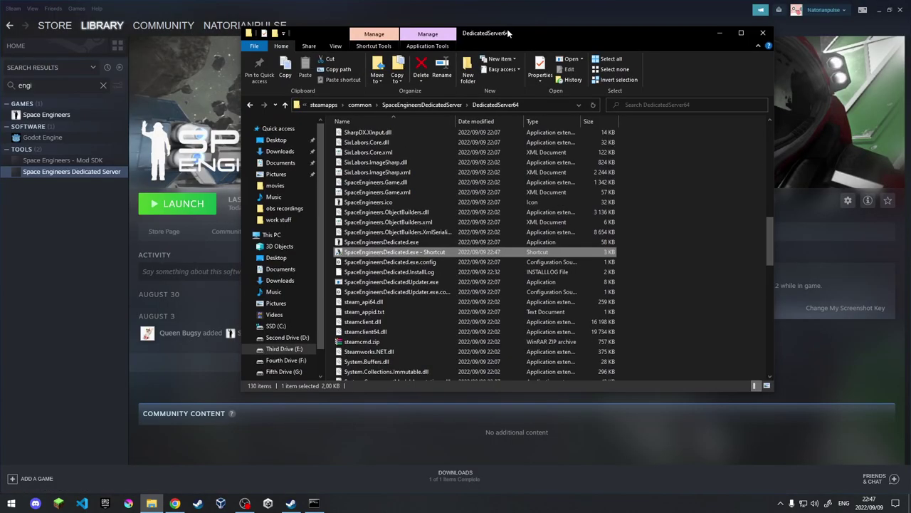
{"action": "left_click", "coordinate": [888, 10]}
{"action": "left_click", "coordinate": [855, 12]}
{"action": "left_click", "coordinate": [855, 13]}
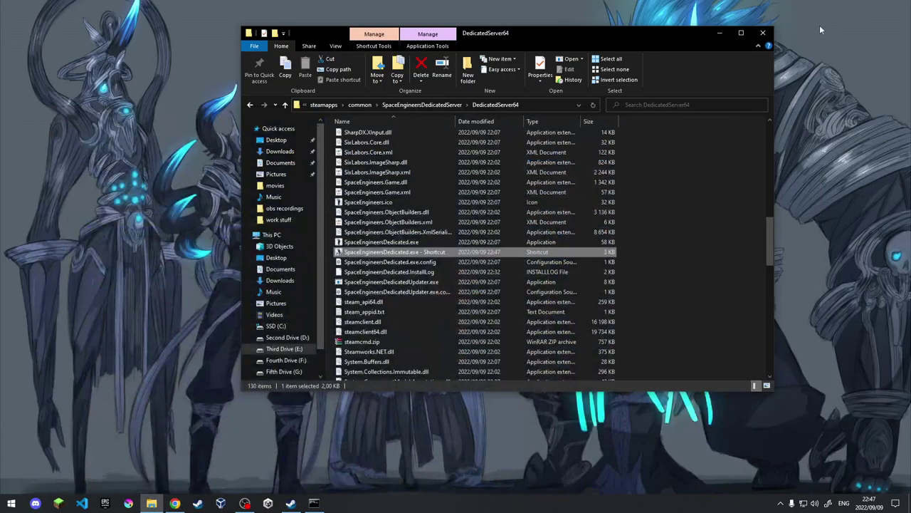
{"action": "left_click_drag", "start_coordinate": [383, 255], "coordinate": [50, 77]}
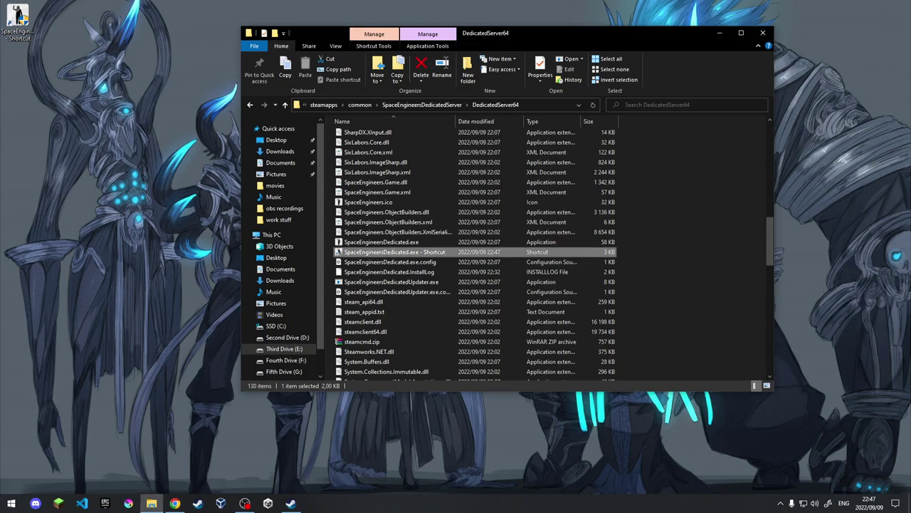
Step: Open Command Prompt, check the network configuration with ipconfig, and clear the open windows off the desktop
{"action": "key", "text": "super"}
{"action": "type", "text": "cmd"}
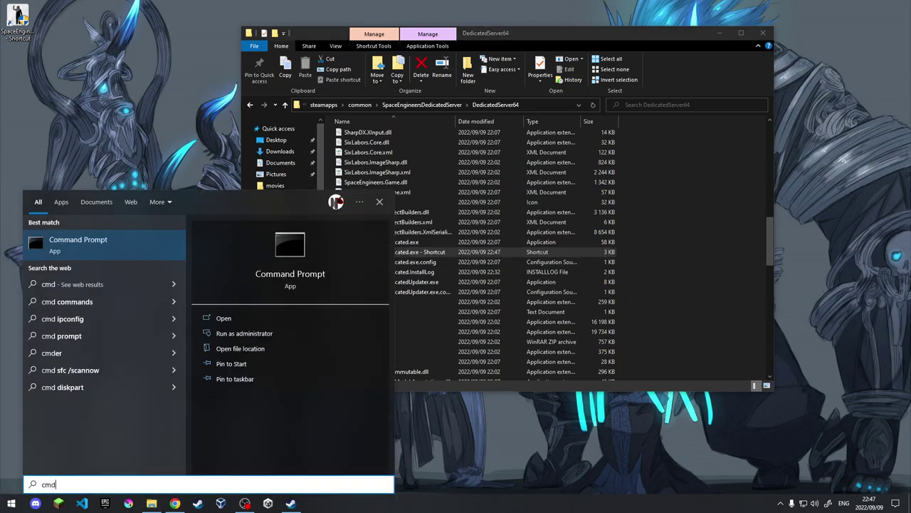
{"action": "key", "text": "Return"}
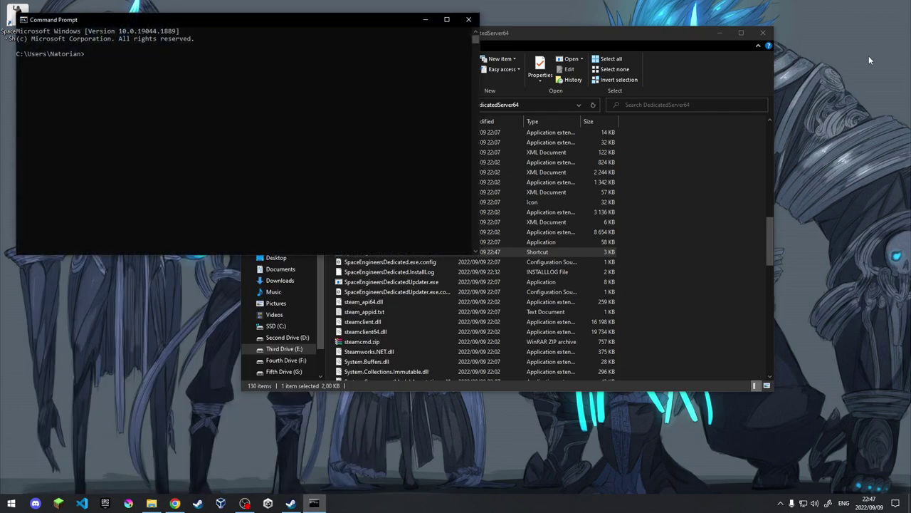
{"action": "type", "text": "ipconfig"}
{"action": "left_click_drag", "start_coordinate": [360, 20], "coordinate": [694, 101]}
{"action": "left_click", "coordinate": [712, 92]}
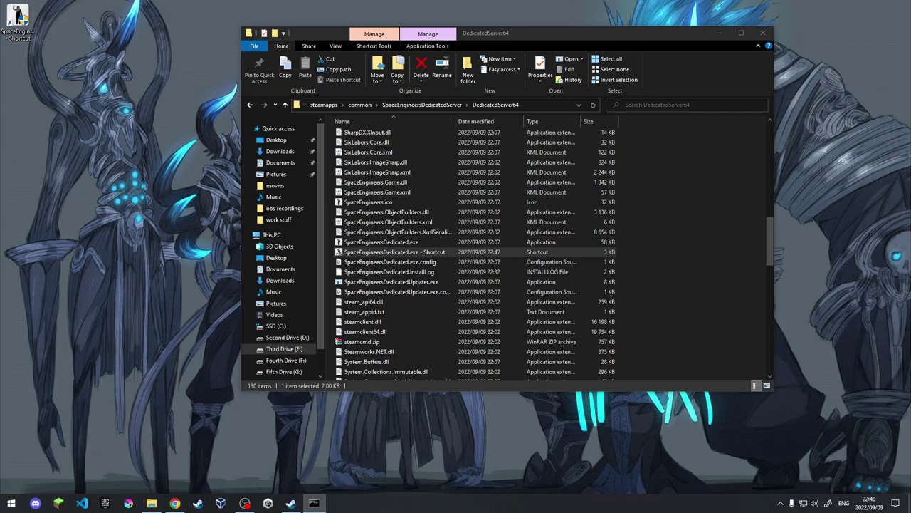
{"action": "left_click", "coordinate": [768, 30]}
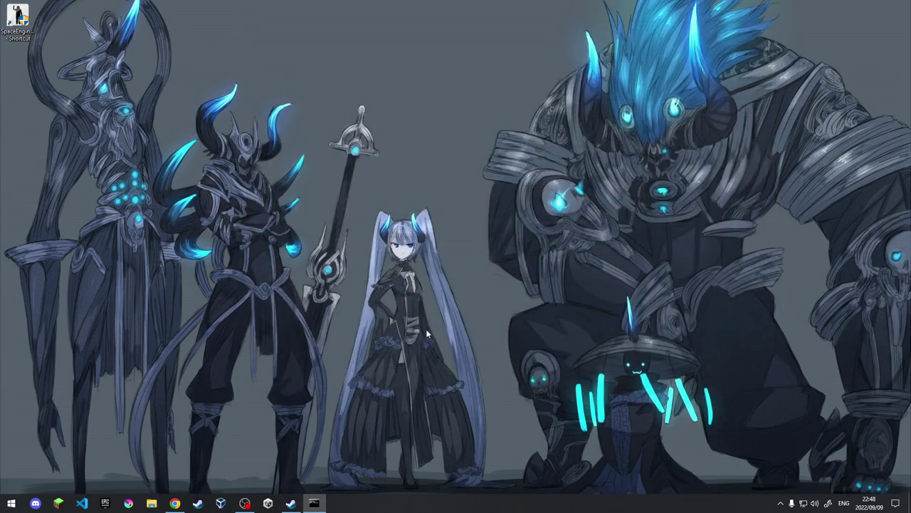
Step: Switch to the browser and review the wiki's port forwarding and firewall notes, highlighting port 27016, UDP and the firewall instruction
{"action": "left_click", "coordinate": [175, 503]}
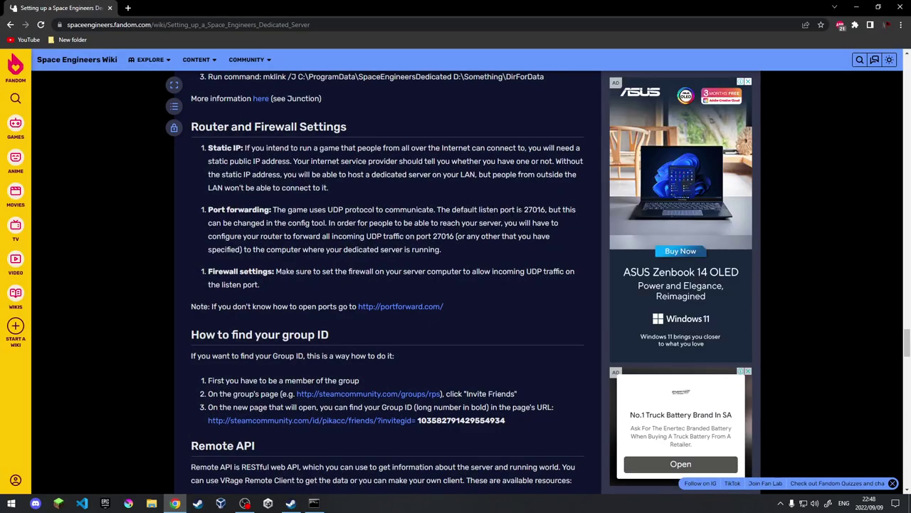
{"action": "left_click_drag", "start_coordinate": [523, 209], "coordinate": [553, 209]}
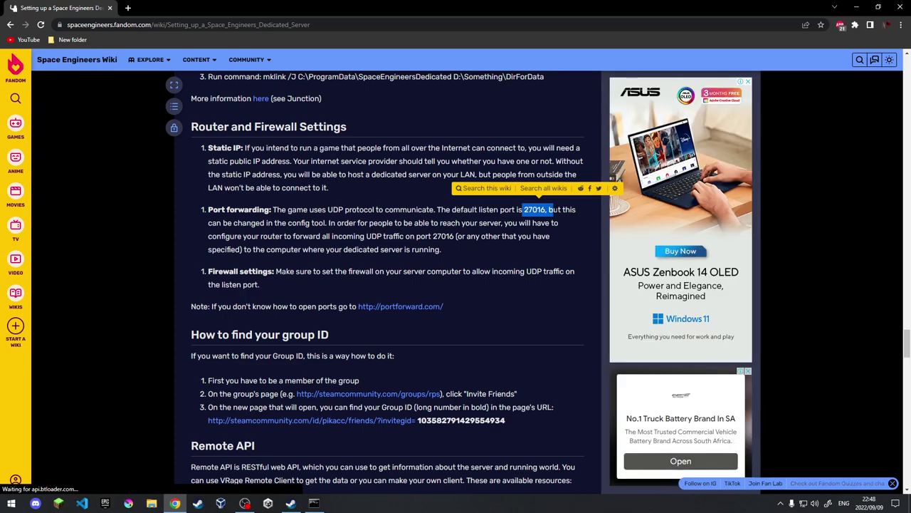
{"action": "left_click", "coordinate": [560, 206]}
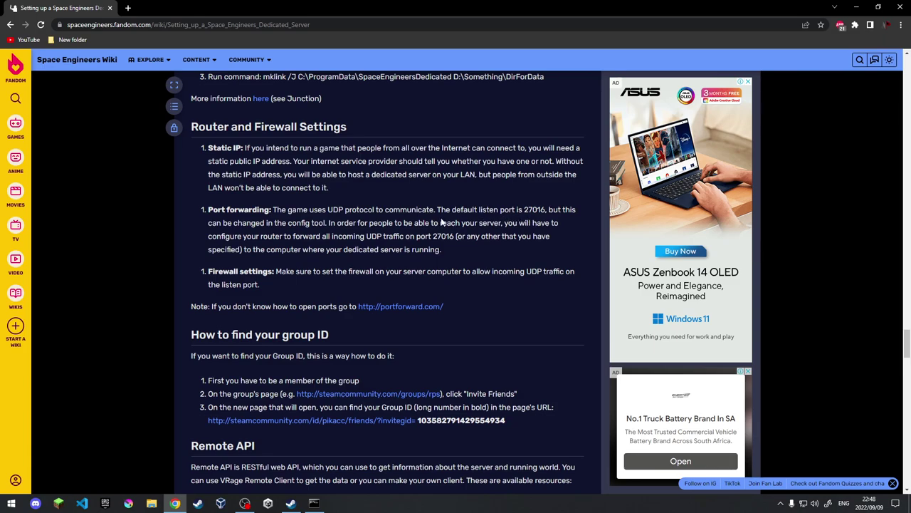
{"action": "double_click", "coordinate": [336, 209]}
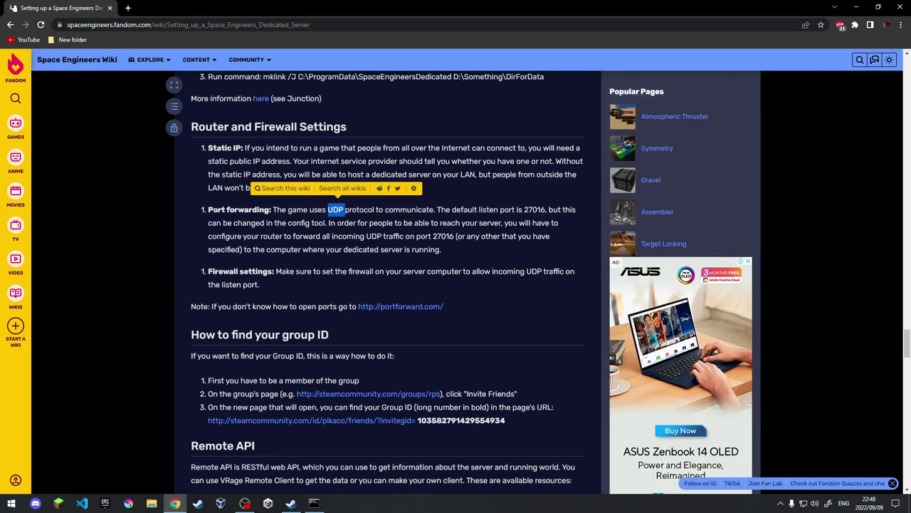
{"action": "left_click", "coordinate": [435, 237]}
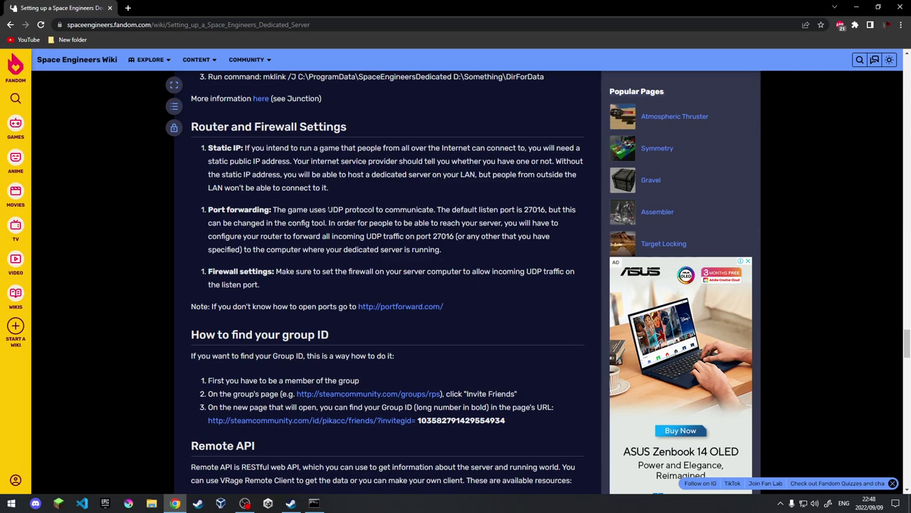
{"action": "double_click", "coordinate": [329, 210]}
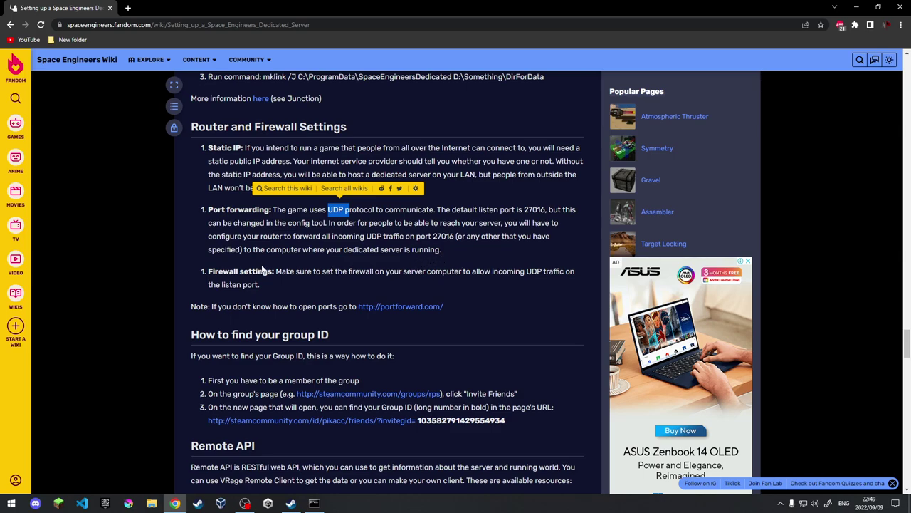
{"action": "left_click_drag", "start_coordinate": [290, 271], "coordinate": [365, 272]}
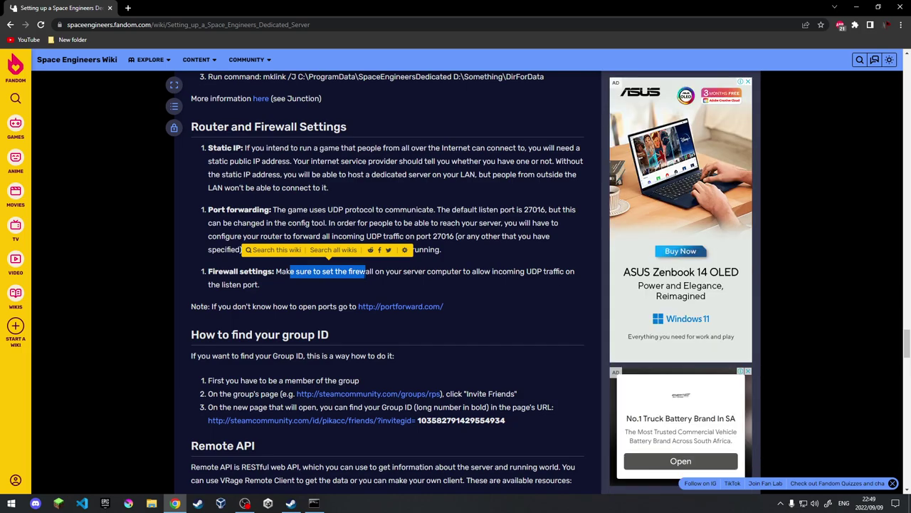
Step: Open Windows Defender Firewall and view the list of apps allowed through it
{"action": "key", "text": "super"}
{"action": "type", "text": "fire"}
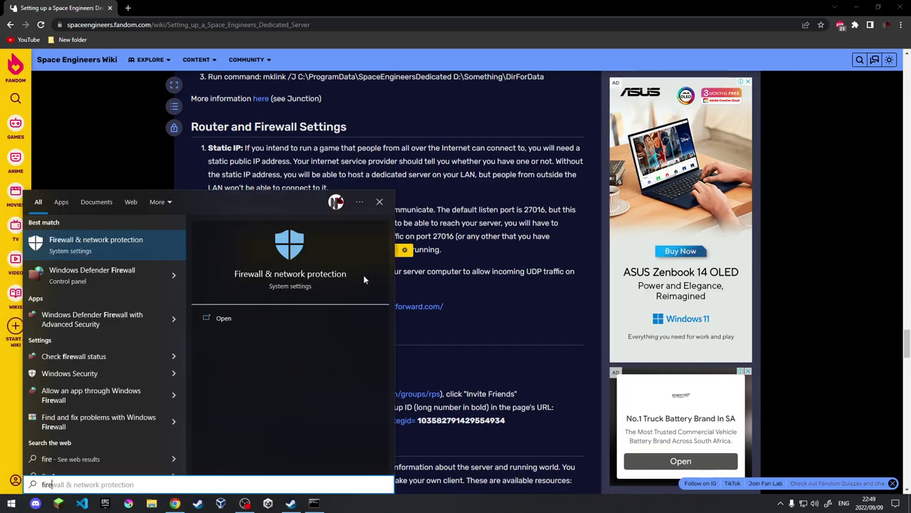
{"action": "left_click", "coordinate": [95, 278]}
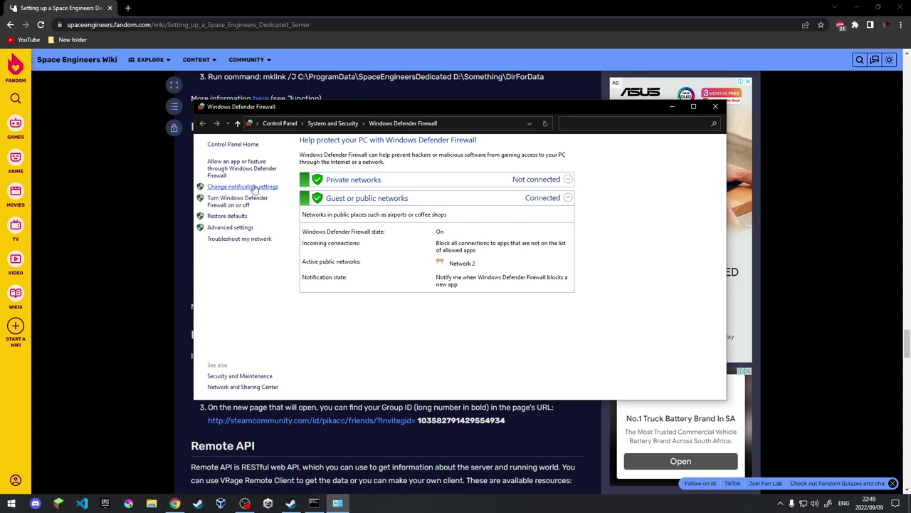
{"action": "left_click", "coordinate": [258, 171]}
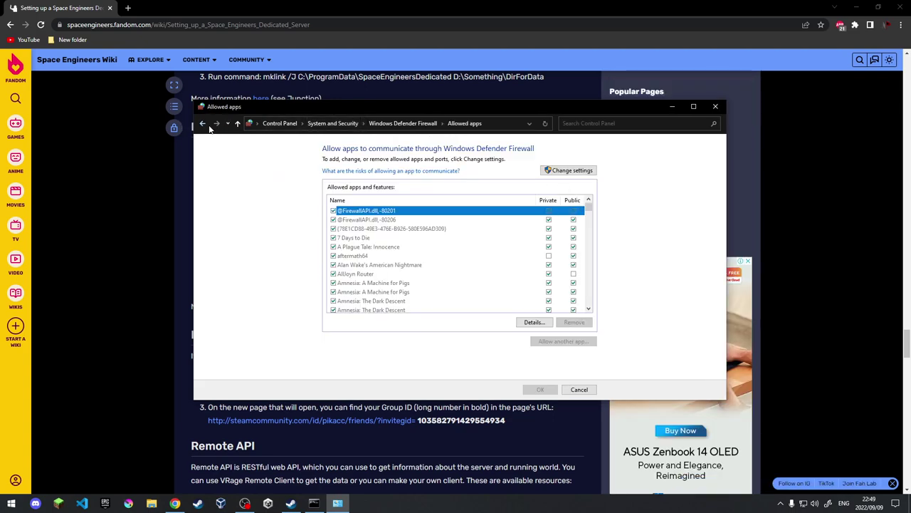
Step: Review the firewall on/off settings for private and public networks and return to the main Windows Defender Firewall page
{"action": "left_click", "coordinate": [240, 124]}
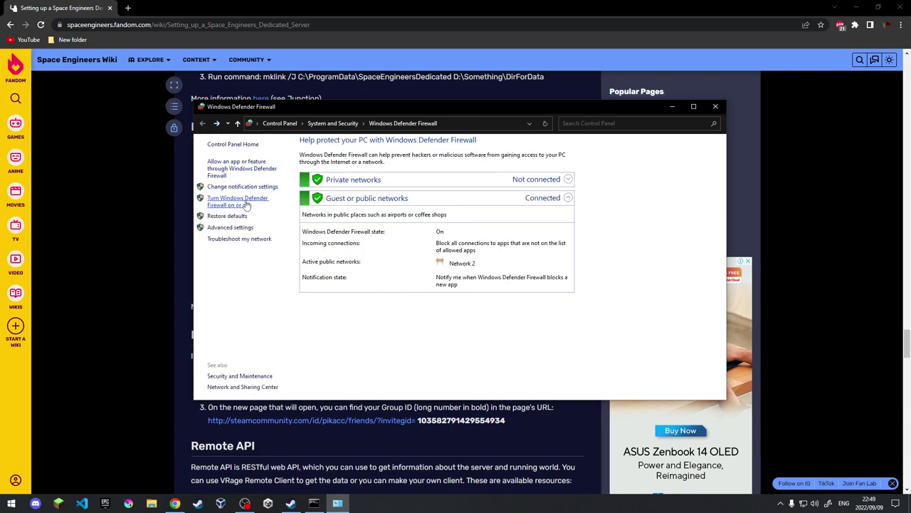
{"action": "left_click", "coordinate": [248, 201]}
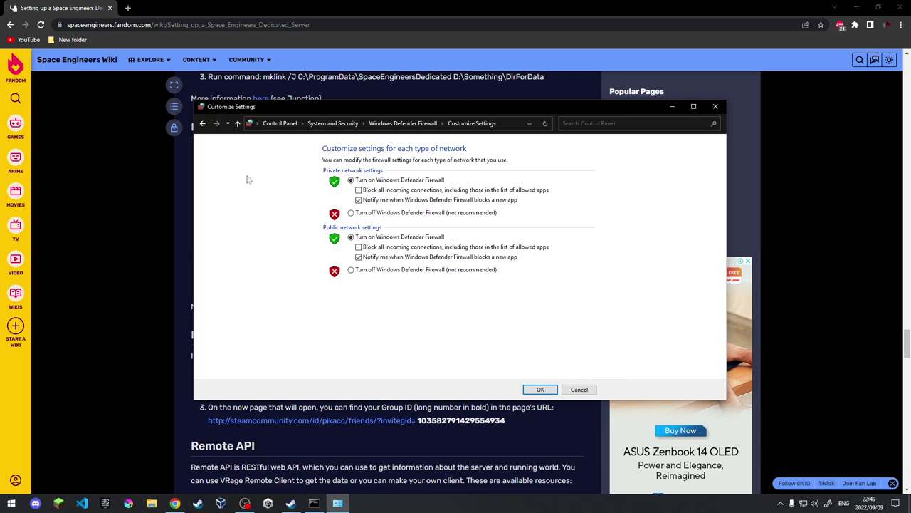
{"action": "left_click", "coordinate": [202, 125]}
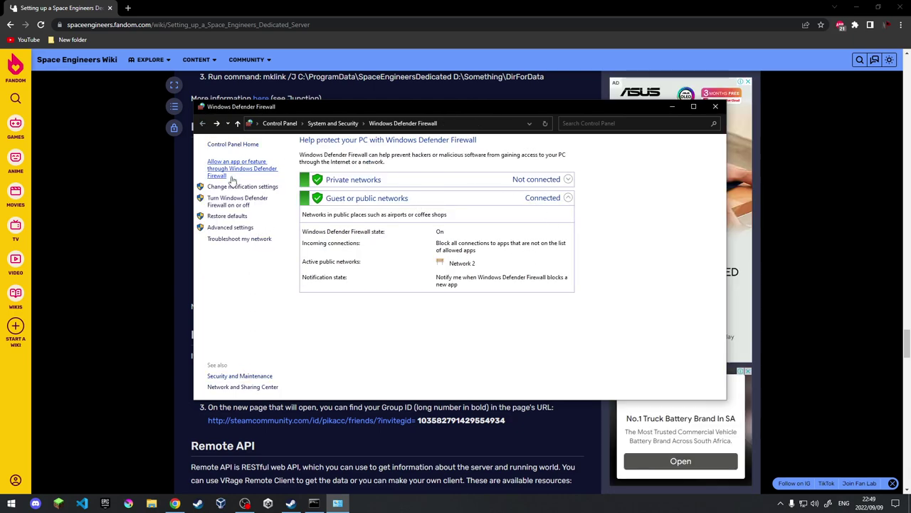
{"action": "left_click", "coordinate": [229, 204]}
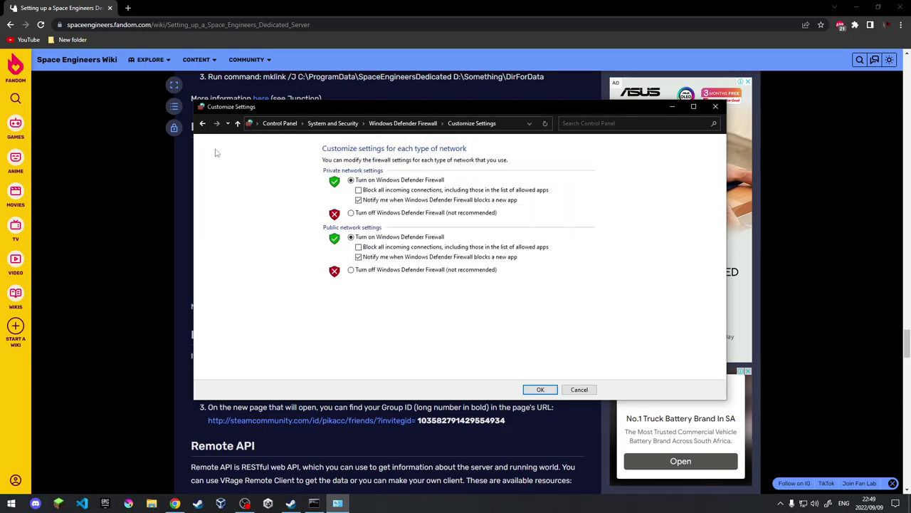
{"action": "left_click", "coordinate": [203, 123]}
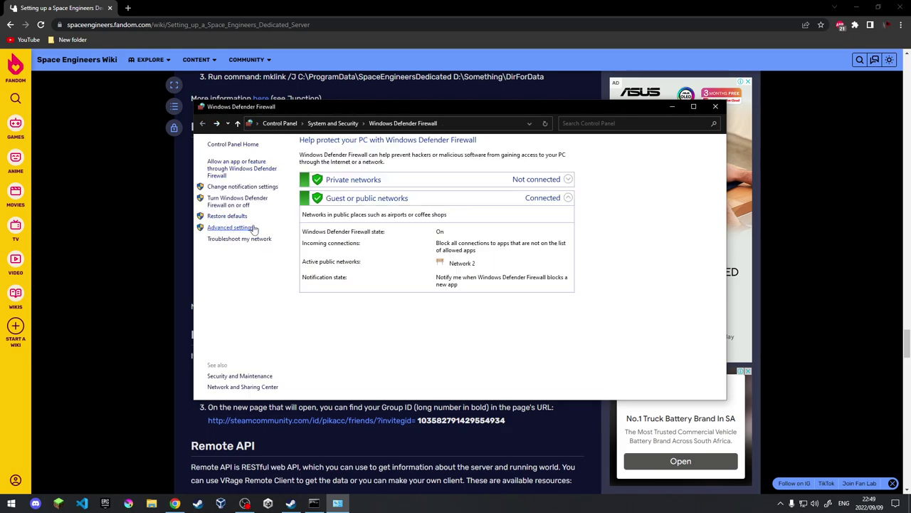
Step: Open the advanced firewall settings in a clear spot on the desktop and show the inbound rules
{"action": "left_click", "coordinate": [251, 227]}
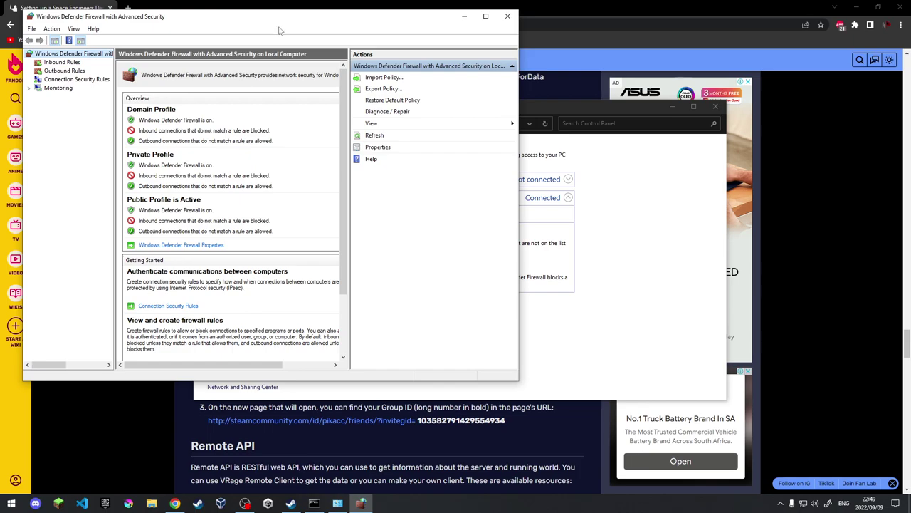
{"action": "left_click_drag", "start_coordinate": [188, 16], "coordinate": [328, 78]}
{"action": "left_click", "coordinate": [200, 129]}
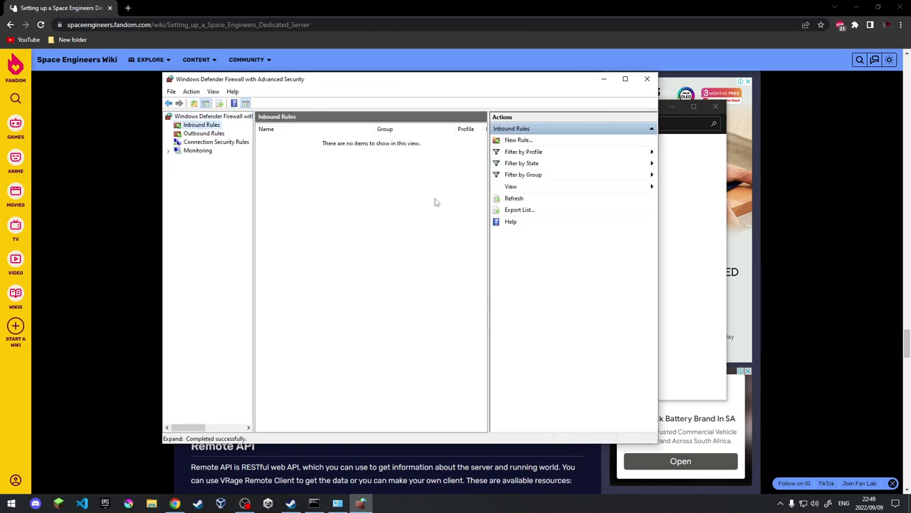
Step: Create a new inbound port rule that applies to UDP on the specific local port 27016
{"action": "left_click", "coordinate": [516, 141]}
{"action": "left_click", "coordinate": [152, 144]}
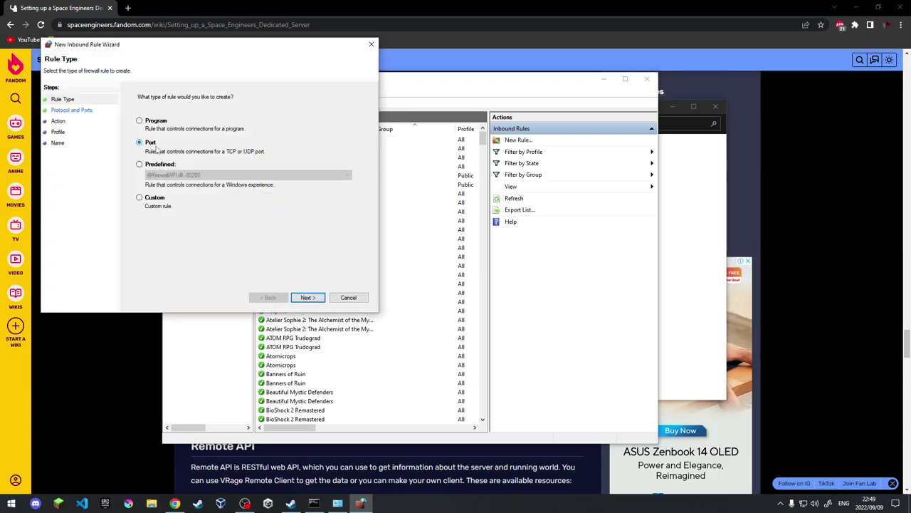
{"action": "left_click", "coordinate": [320, 302]}
{"action": "left_click", "coordinate": [151, 120]}
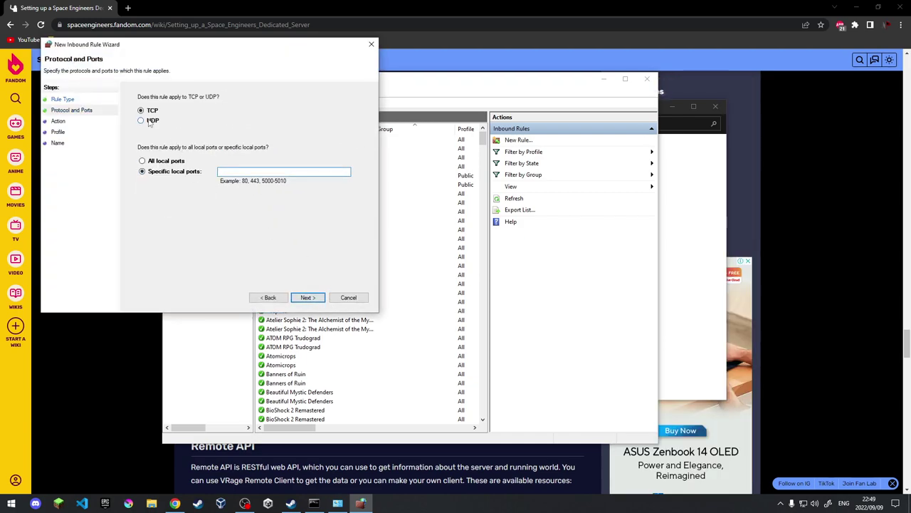
{"action": "left_click", "coordinate": [274, 173]}
{"action": "type", "text": "27016"}
{"action": "left_click", "coordinate": [311, 295]}
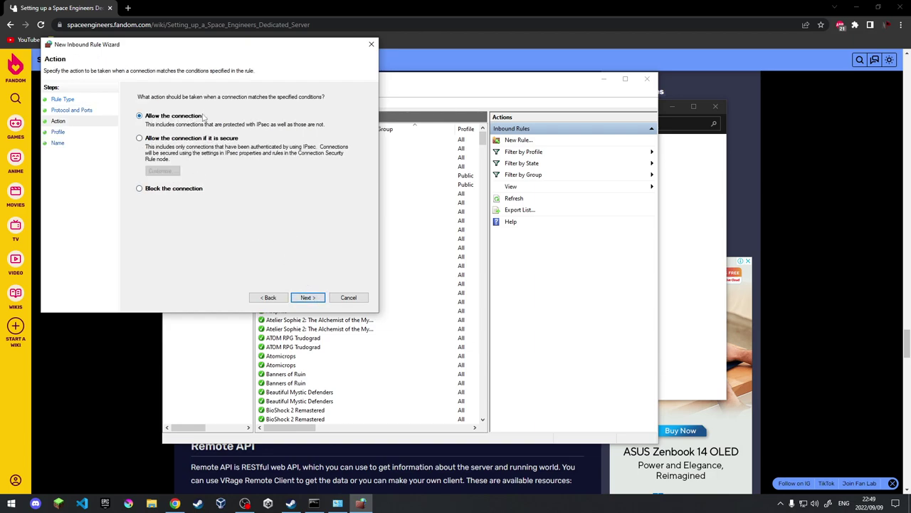
Step: Allow the connection for the domain, private and public profiles, and finish the inbound rule with the name "space eng udp"
{"action": "left_click", "coordinate": [307, 299]}
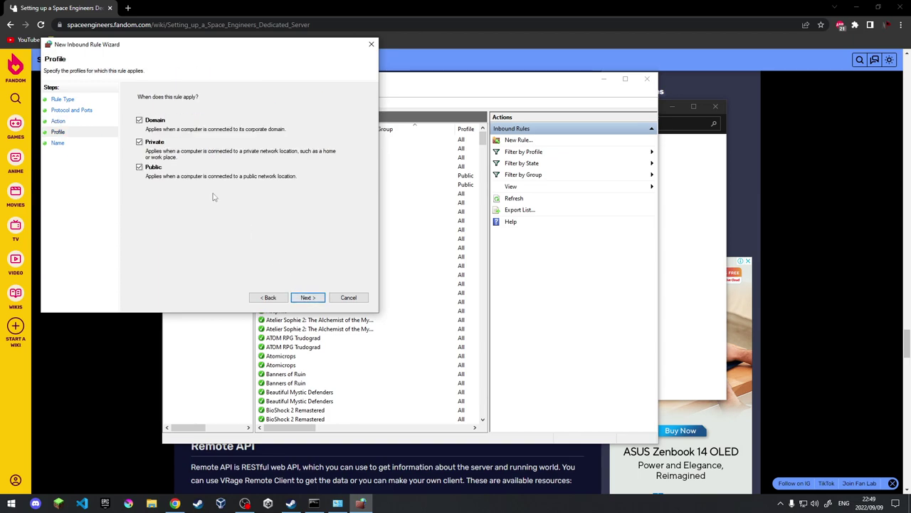
{"action": "left_click", "coordinate": [308, 298]}
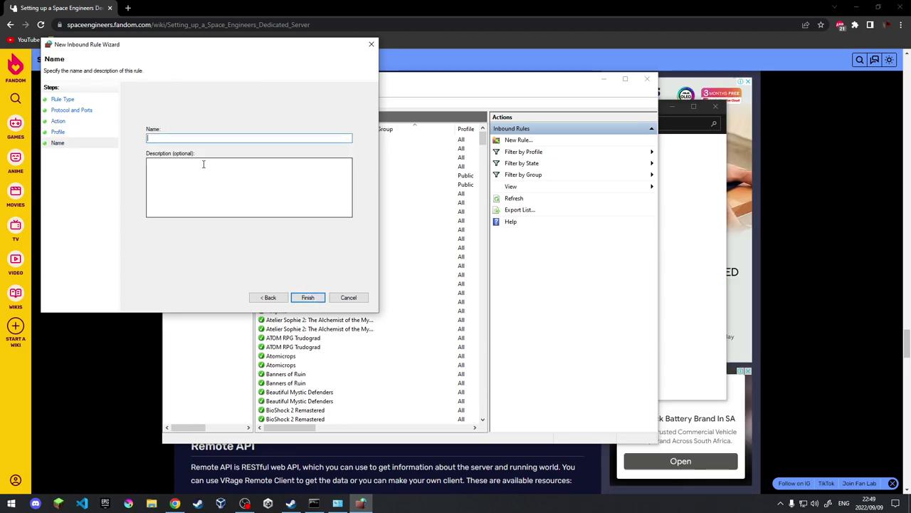
{"action": "type", "text": "space eng udp"}
{"action": "left_click", "coordinate": [307, 297]}
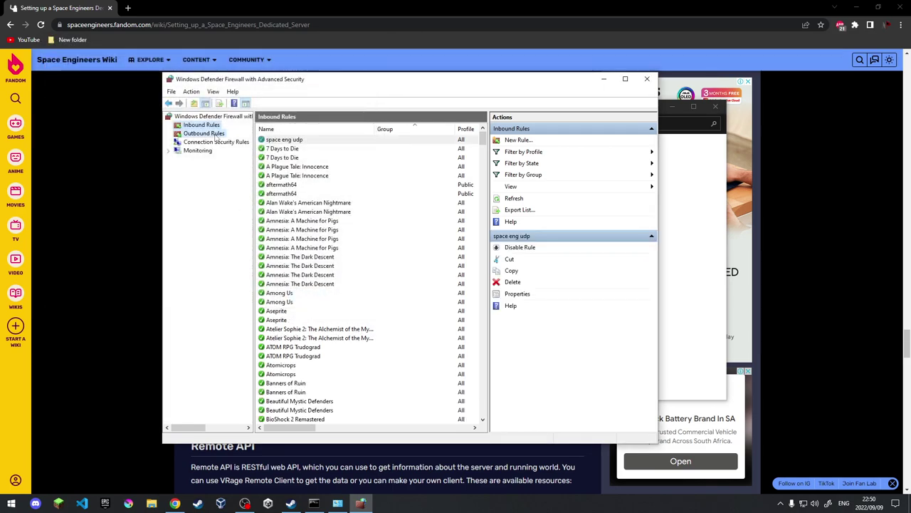
Step: Create a new outbound port rule that applies to UDP on the specific remote port 27016
{"action": "left_click", "coordinate": [206, 134]}
{"action": "left_click", "coordinate": [521, 141]}
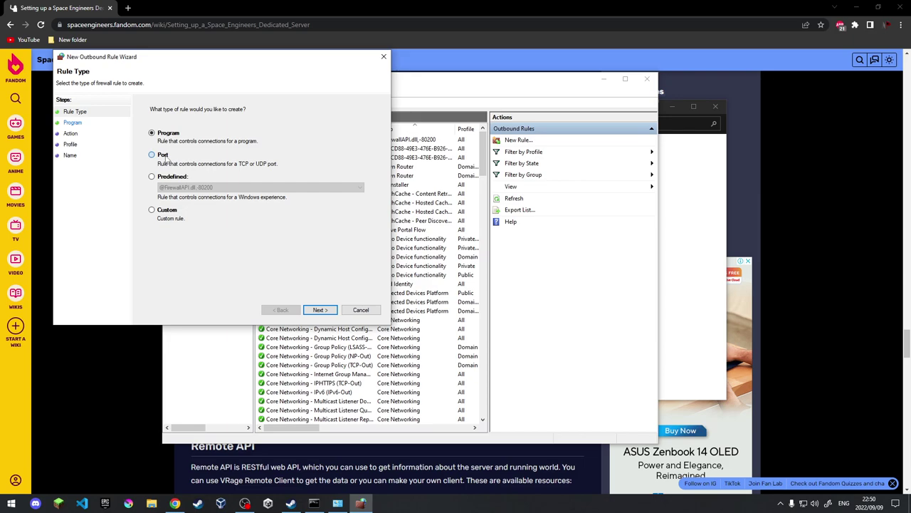
{"action": "left_click", "coordinate": [164, 156]}
{"action": "left_click", "coordinate": [319, 310]}
{"action": "left_click", "coordinate": [170, 133]}
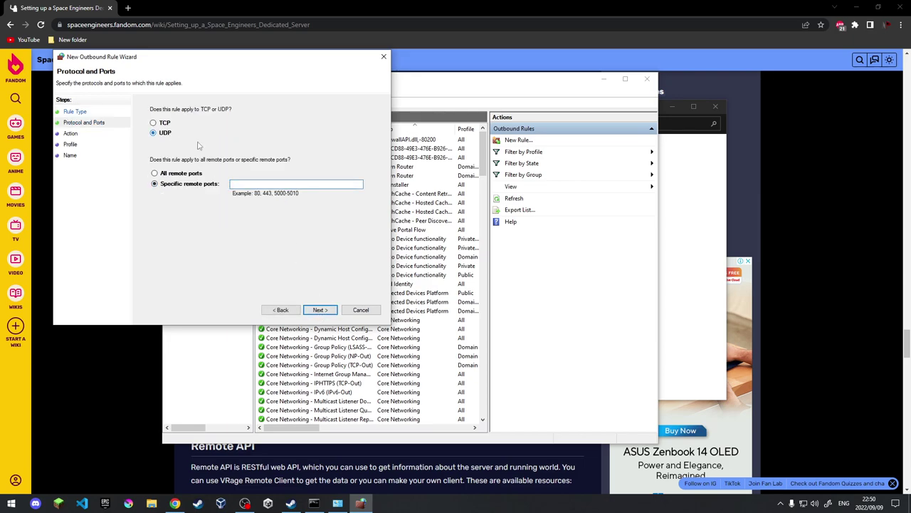
{"action": "left_click", "coordinate": [273, 184]}
{"action": "type", "text": "27016"}
{"action": "left_click", "coordinate": [320, 309]}
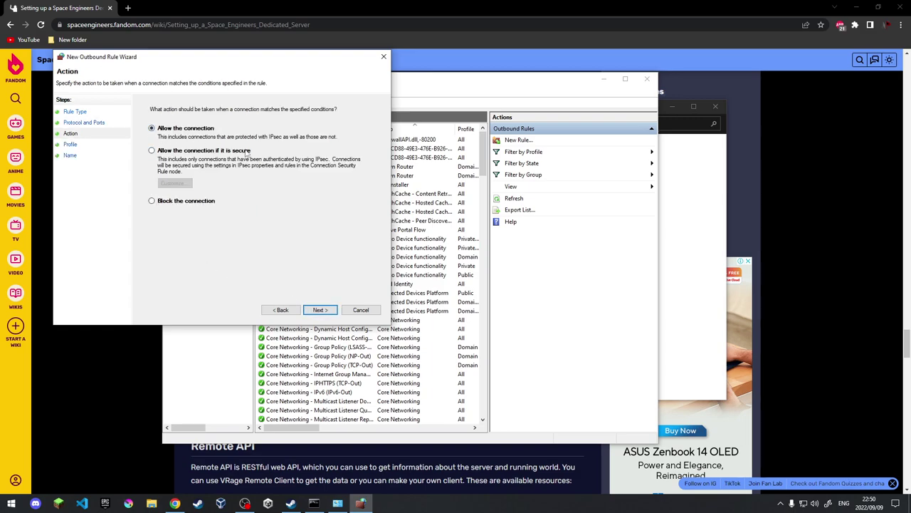
Step: Finish the outbound rule as an allowed connection for all profiles, named "space eng out udp", and close both firewall windows
{"action": "left_click", "coordinate": [319, 310]}
{"action": "left_click", "coordinate": [320, 310]}
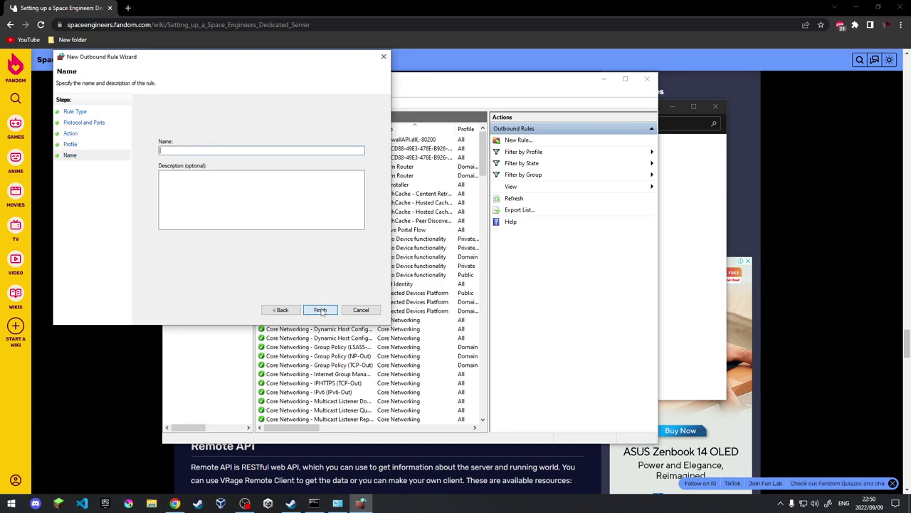
{"action": "type", "text": "sp"}
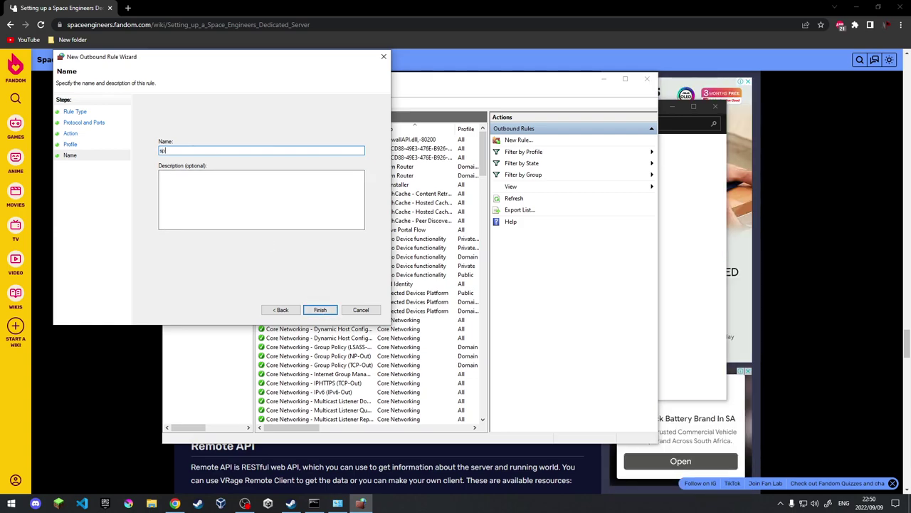
{"action": "type", "text": "ace eng out udp"}
{"action": "left_click", "coordinate": [320, 309]}
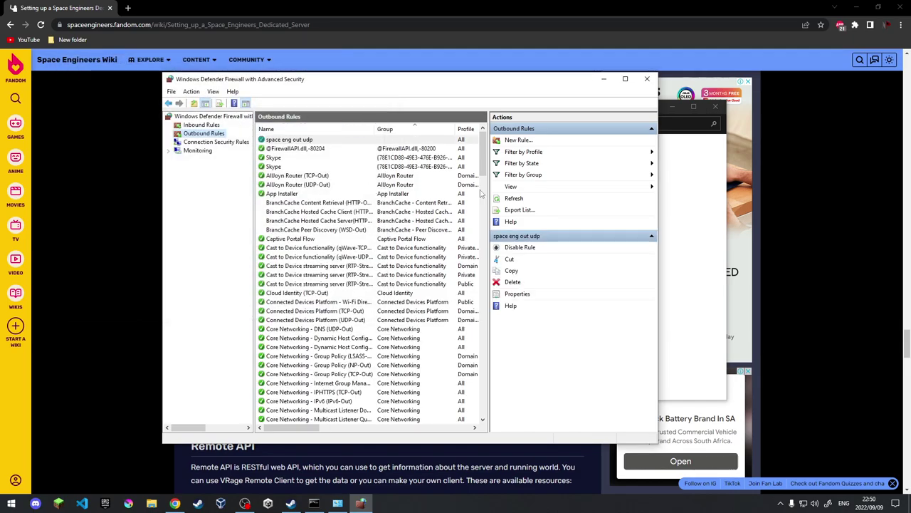
{"action": "left_click", "coordinate": [647, 79]}
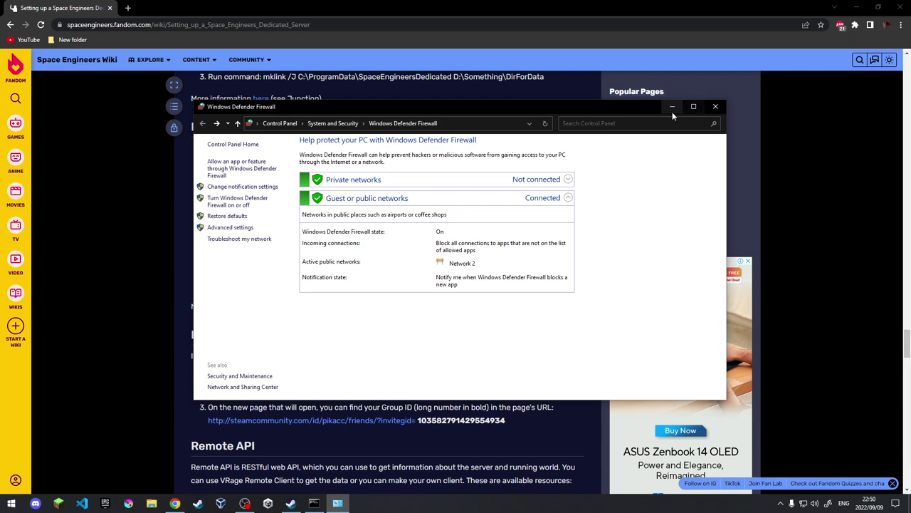
{"action": "left_click", "coordinate": [715, 106]}
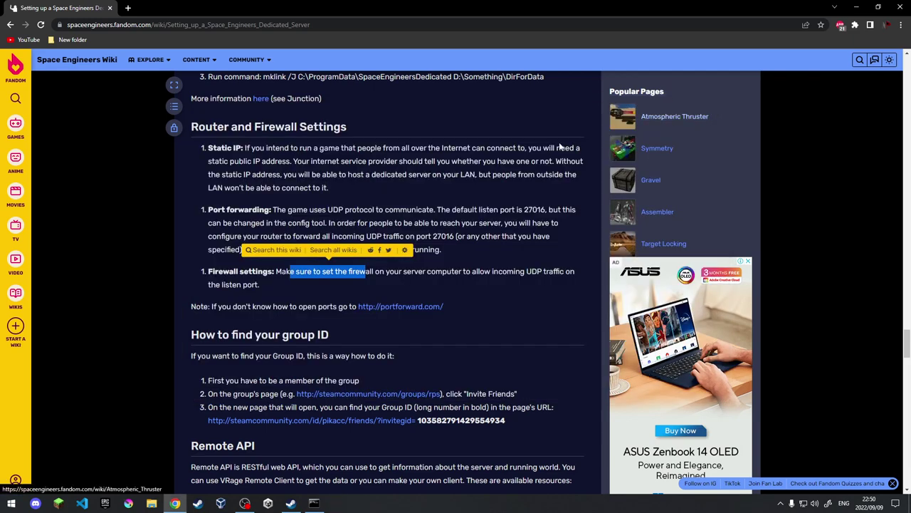
Step: Recheck the wiki's port forwarding note, highlighting port 27016, and close the browser
{"action": "left_click", "coordinate": [462, 184]}
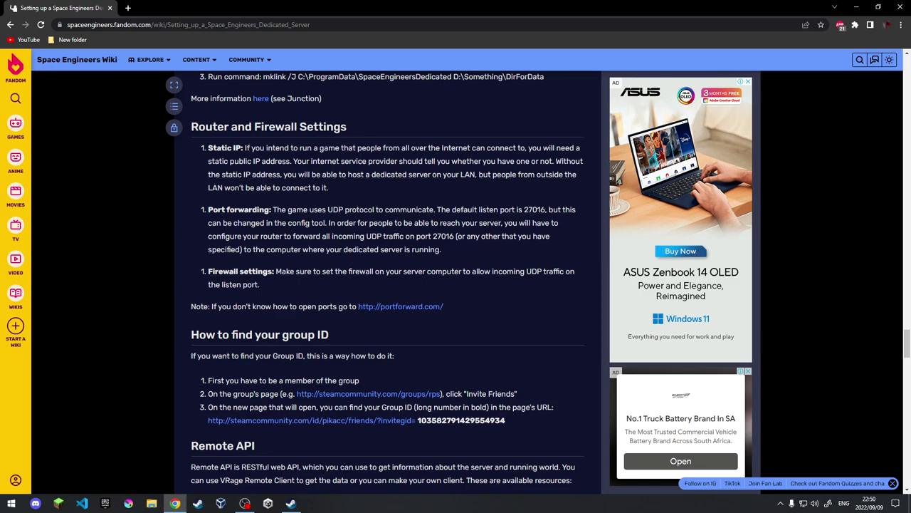
{"action": "double_click", "coordinate": [443, 236]}
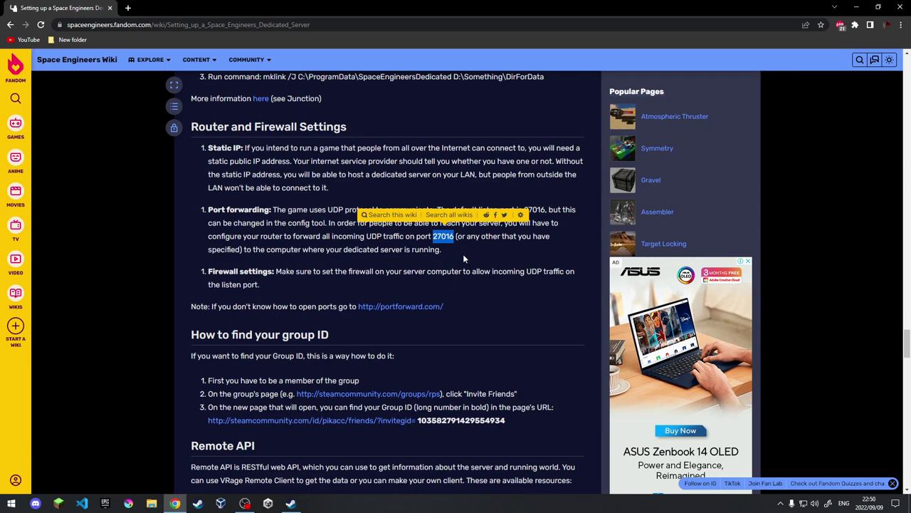
{"action": "left_click", "coordinate": [470, 251]}
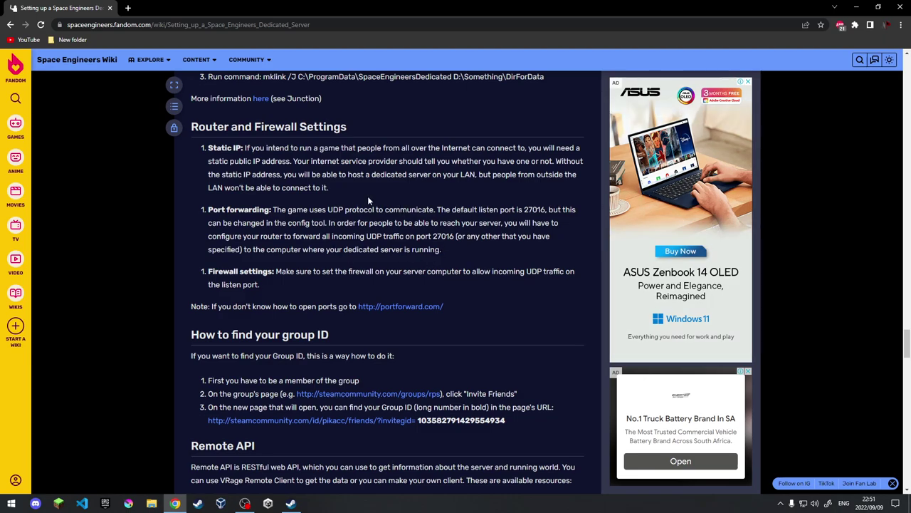
{"action": "left_click", "coordinate": [900, 8]}
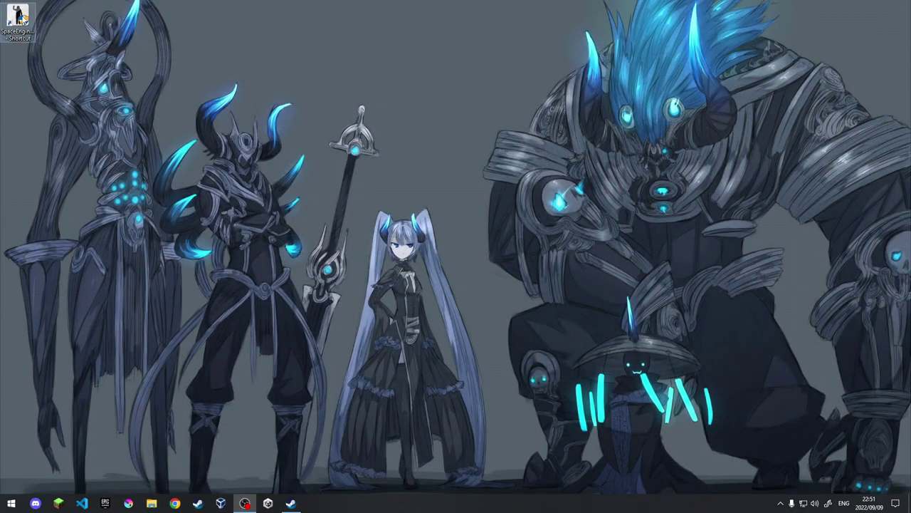
Step: Launch the dedicated server tool from its desktop shortcut and look through the existing instances, Local / Console and space time
{"action": "left_click", "coordinate": [23, 18]}
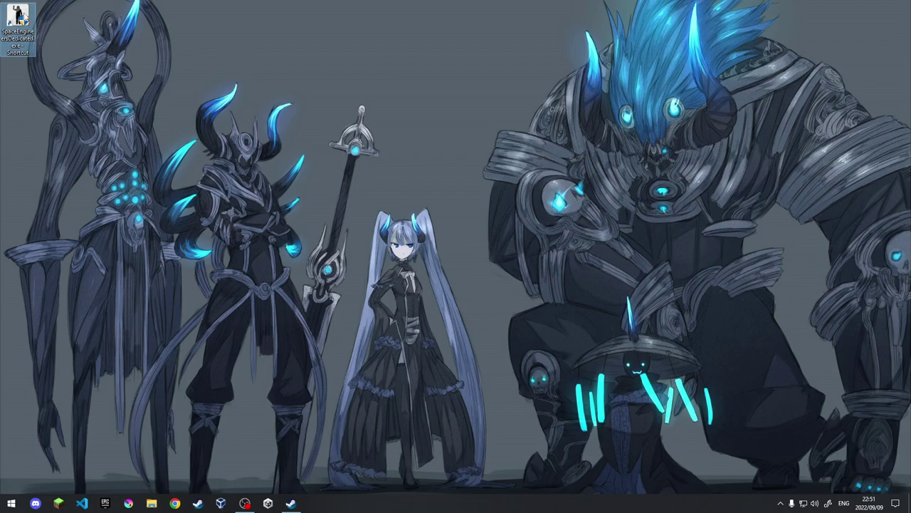
{"action": "double_click", "coordinate": [35, 27]}
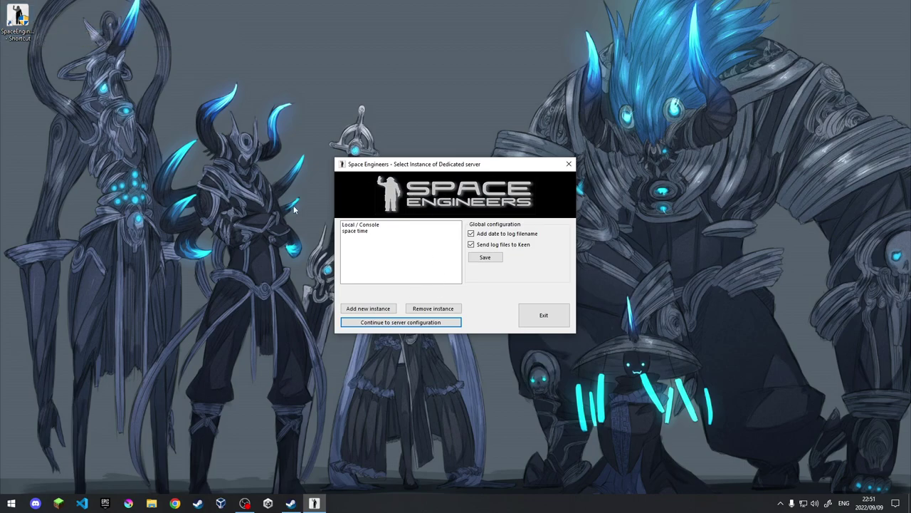
{"action": "left_click", "coordinate": [345, 225]}
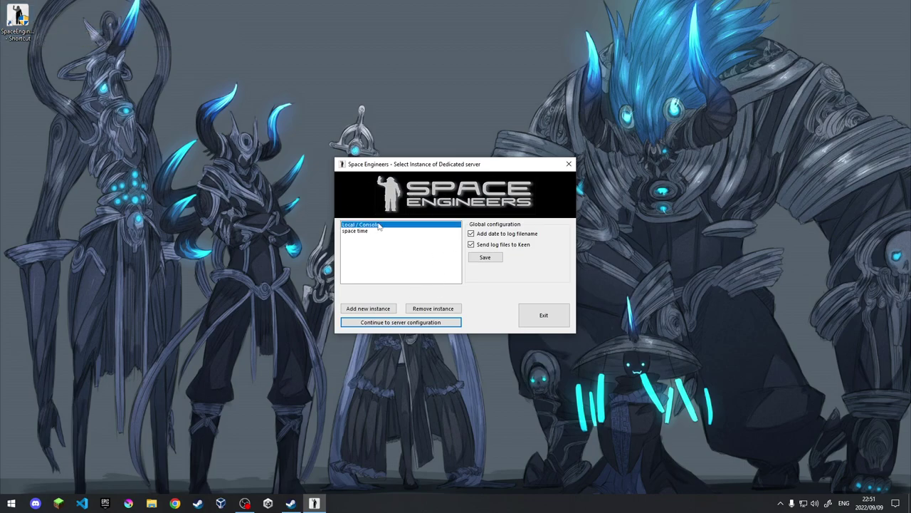
{"action": "left_click", "coordinate": [351, 234]}
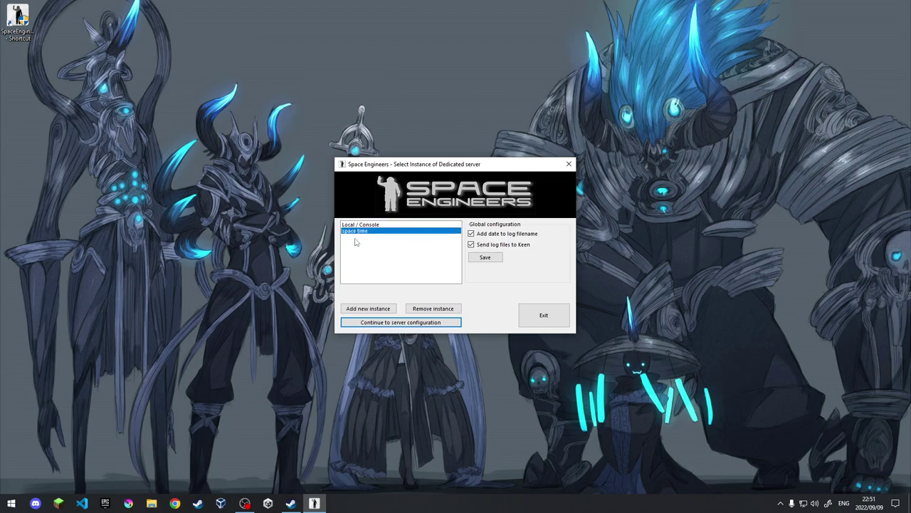
Step: Add a new server instance named "space aint it" and continue to its server configuration
{"action": "left_click", "coordinate": [368, 309]}
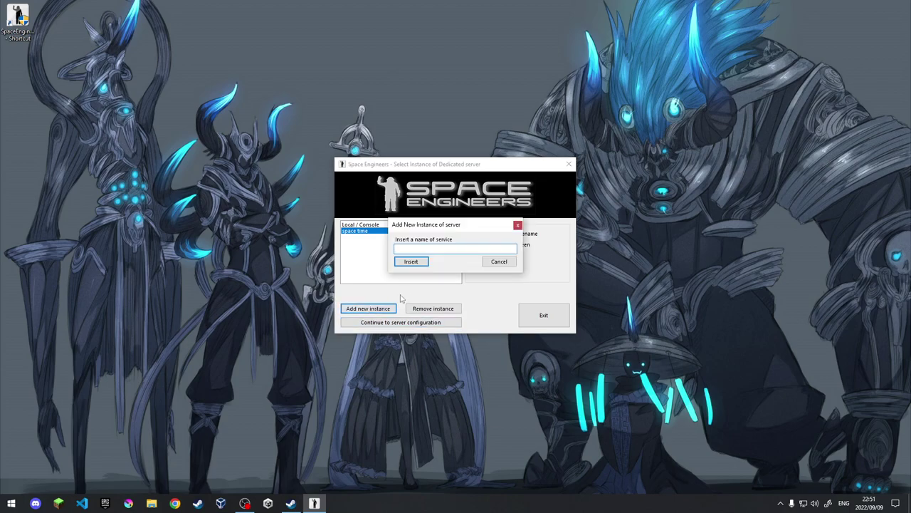
{"action": "type", "text": "space aint it"}
{"action": "left_click", "coordinate": [412, 261]}
{"action": "left_click", "coordinate": [360, 243]}
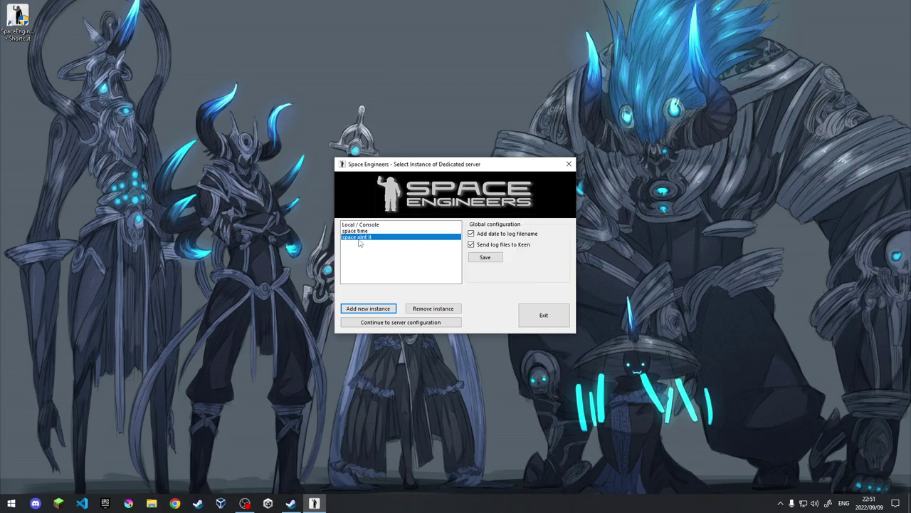
{"action": "left_click", "coordinate": [401, 322]}
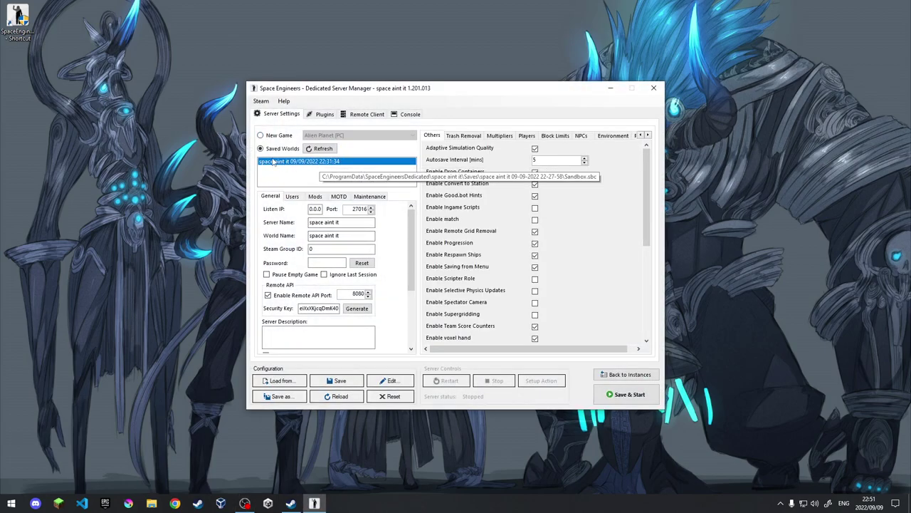
Step: Switch the server from a saved world to a new game using the Star System [PC] world
{"action": "left_click", "coordinate": [278, 135]}
{"action": "left_click", "coordinate": [341, 136]}
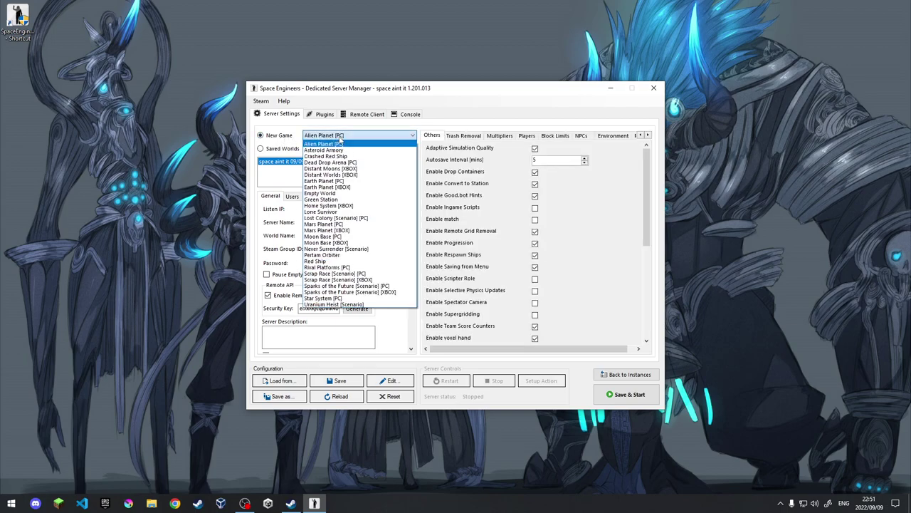
{"action": "left_click", "coordinate": [326, 298]}
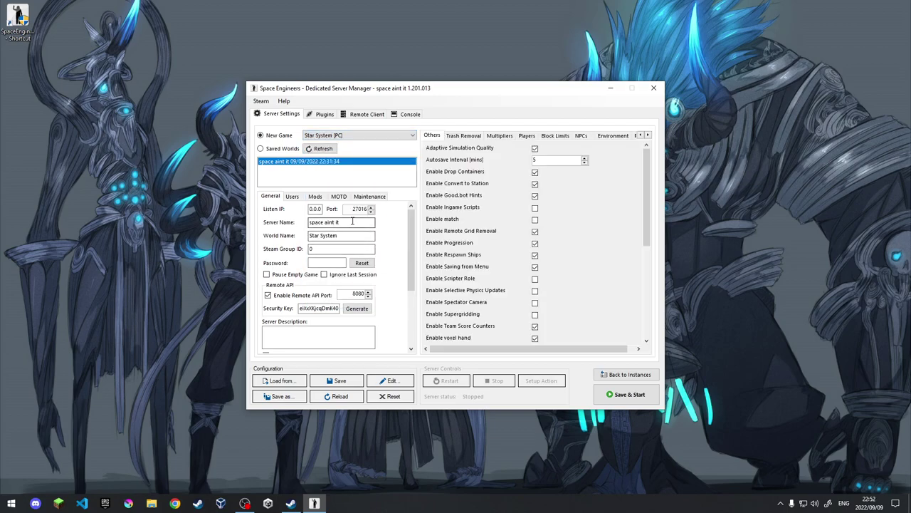
Step: Copy the server name "space aint it" into the world name, leaving the password and server description blank
{"action": "left_click_drag", "start_coordinate": [371, 223], "coordinate": [261, 228]}
{"action": "key", "text": "ctrl+c"}
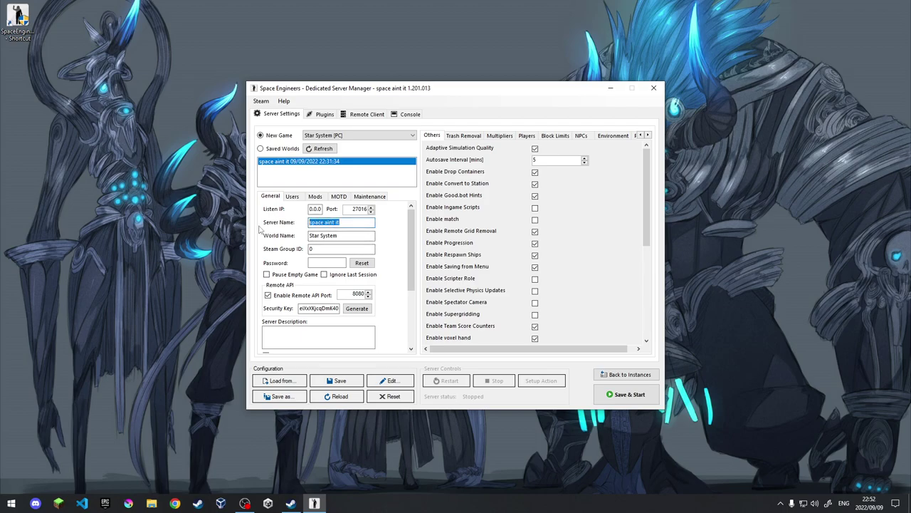
{"action": "key", "text": "Tab"}
{"action": "key", "text": "ctrl+v"}
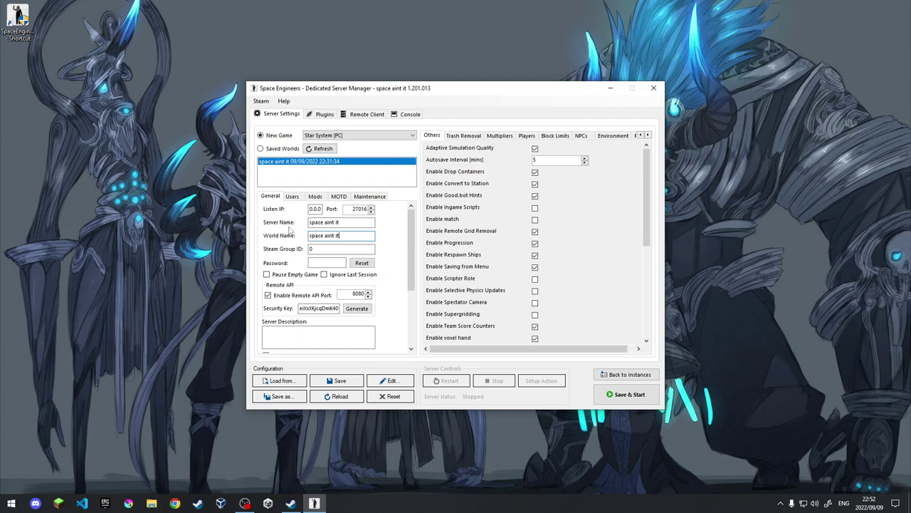
{"action": "left_click", "coordinate": [312, 263]}
{"action": "left_click", "coordinate": [318, 336]}
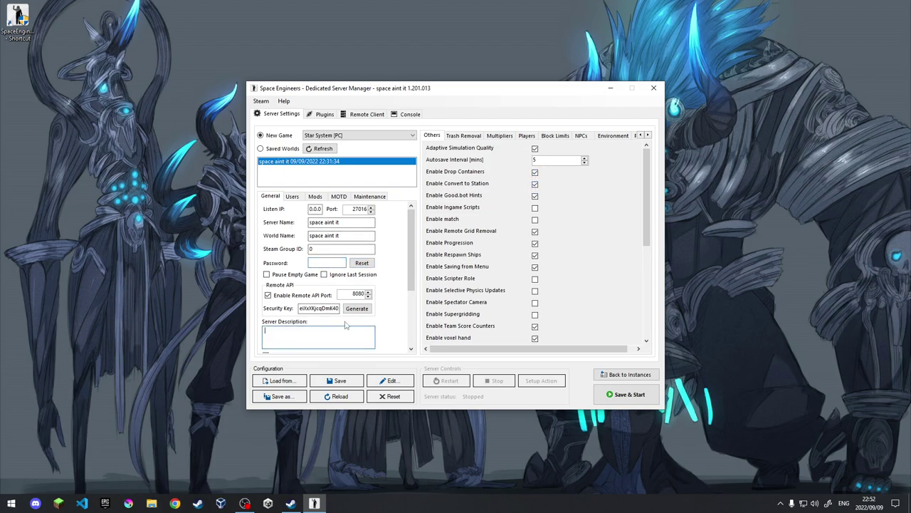
Step: Look through the plugin management page and the server's trash removal and multiplier settings
{"action": "left_click", "coordinate": [324, 115]}
{"action": "left_click", "coordinate": [281, 114]}
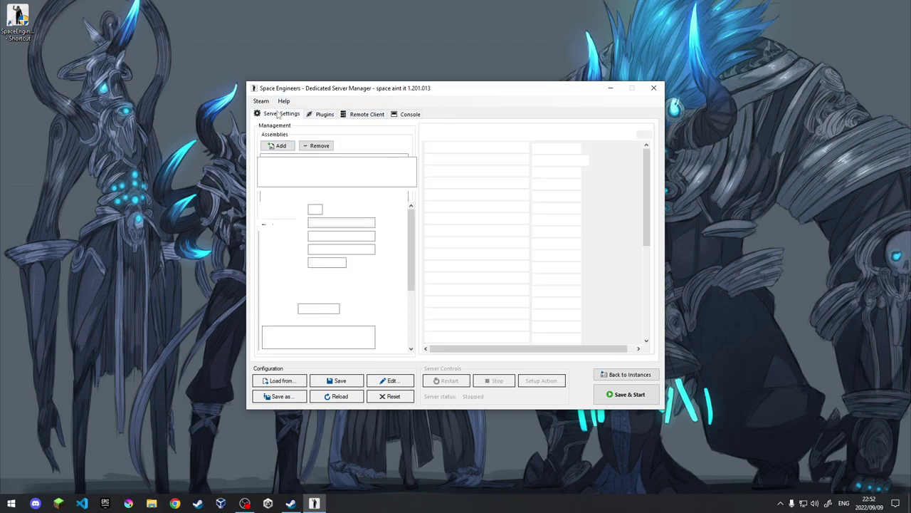
{"action": "left_click", "coordinate": [468, 137]}
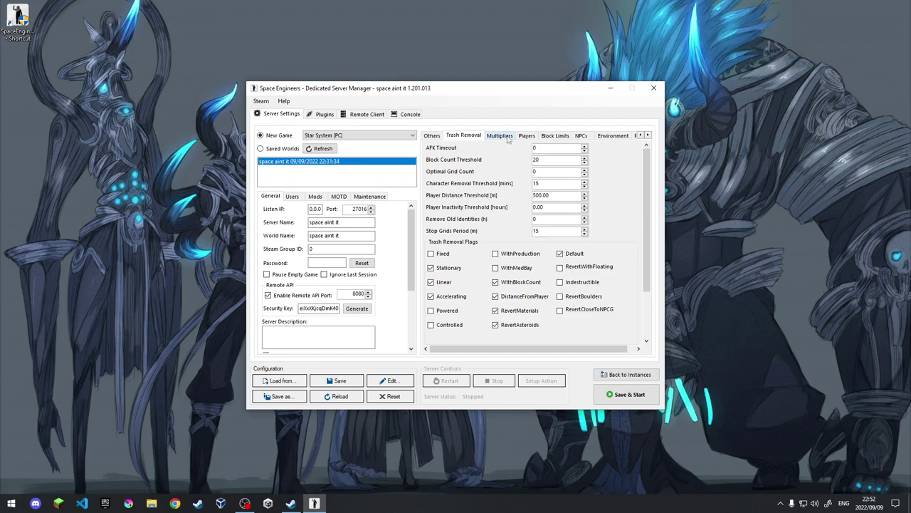
{"action": "left_click", "coordinate": [507, 139]}
Step: Set Max Players to 10 in the server's player settings
{"action": "left_click", "coordinate": [526, 136]}
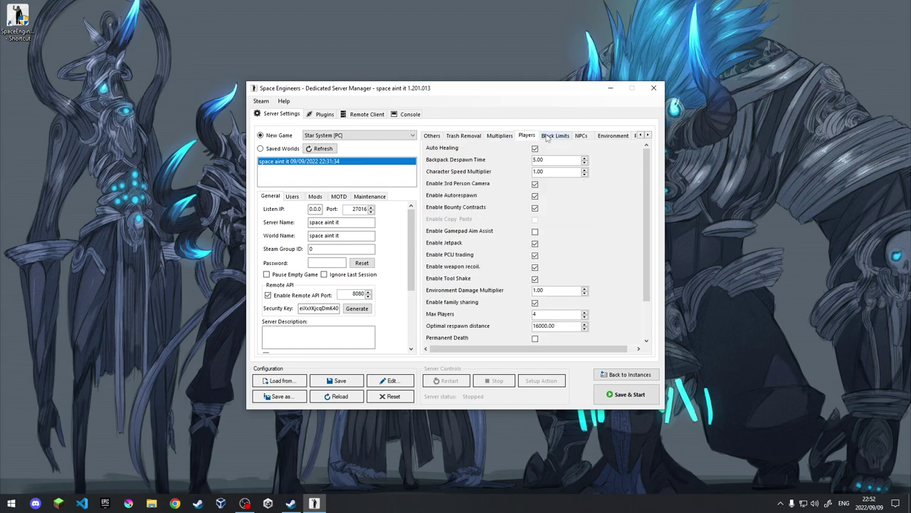
{"action": "scroll", "coordinate": [557, 230], "scroll_direction": "down", "scroll_amount": 5}
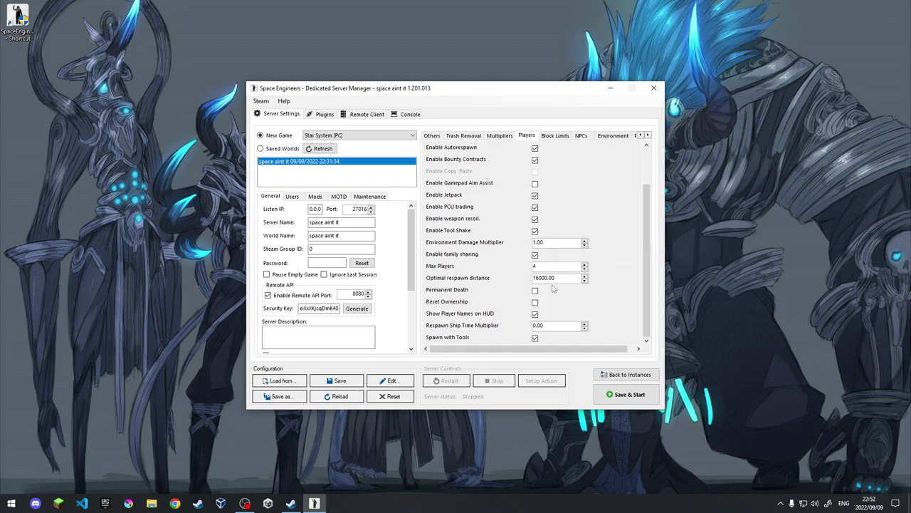
{"action": "left_click", "coordinate": [585, 264]}
{"action": "left_click", "coordinate": [585, 264]}
{"action": "left_click", "coordinate": [585, 264]}
{"action": "scroll", "coordinate": [517, 252], "scroll_direction": "up", "scroll_amount": 3}
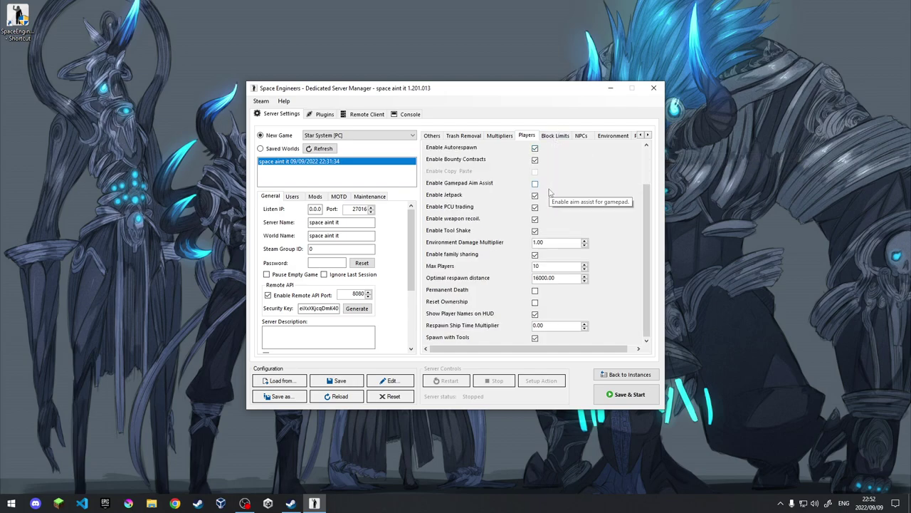
Step: Review the block limit and NPC settings, then return to the Others settings
{"action": "left_click", "coordinate": [556, 137]}
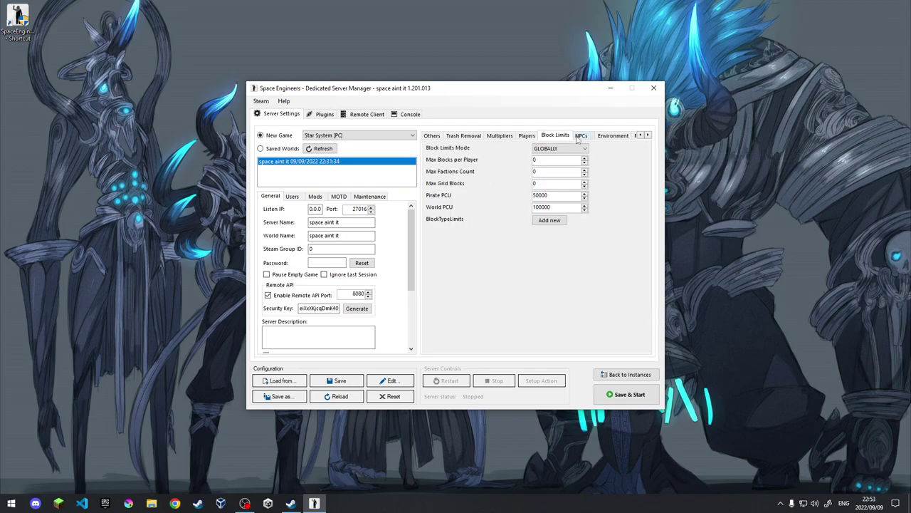
{"action": "left_click", "coordinate": [580, 136]}
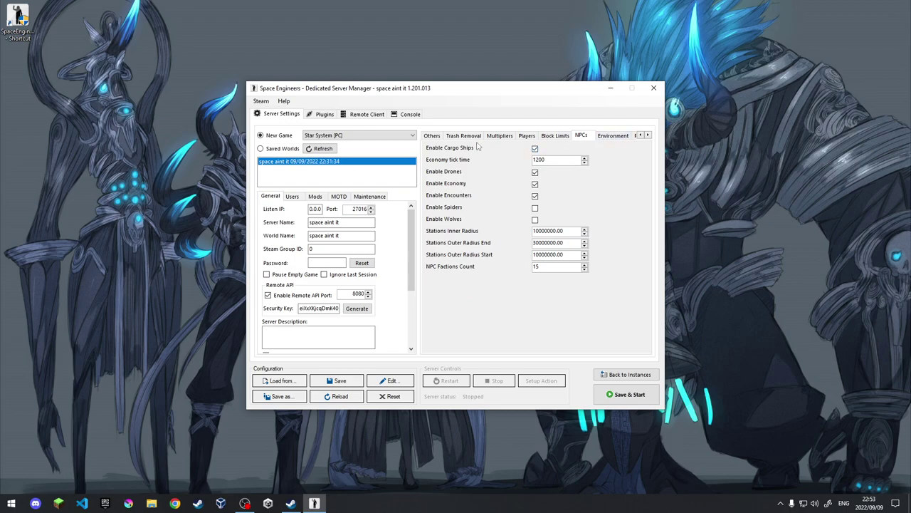
{"action": "left_click", "coordinate": [427, 137]}
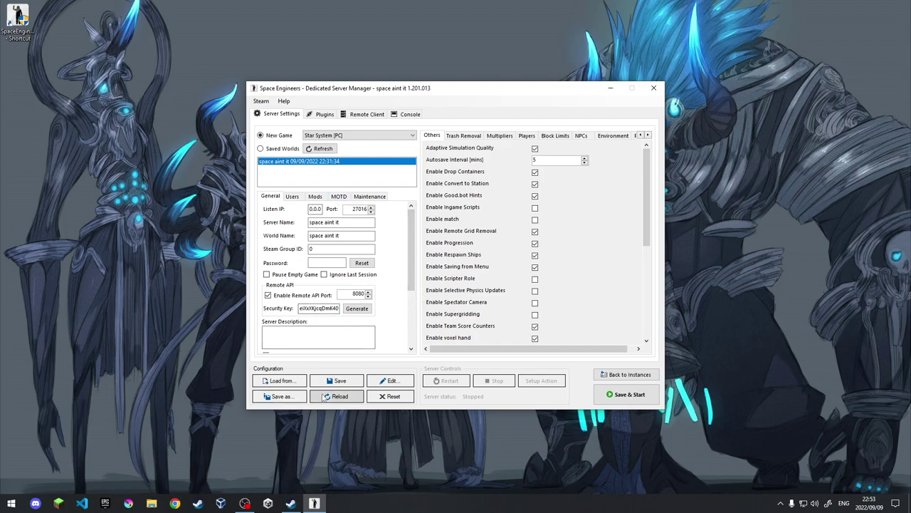
Step: Save the server configuration, then start the server and move its window off the desktop
{"action": "left_click", "coordinate": [340, 382]}
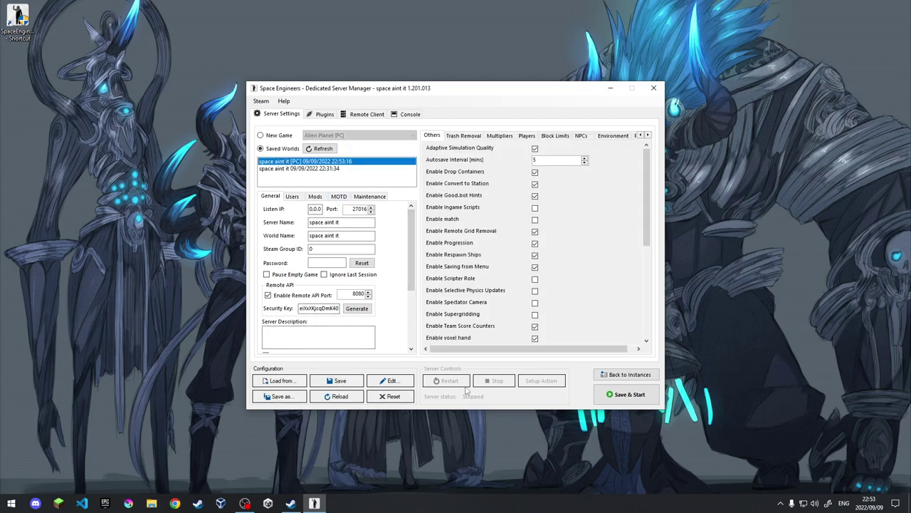
{"action": "left_click", "coordinate": [629, 394]}
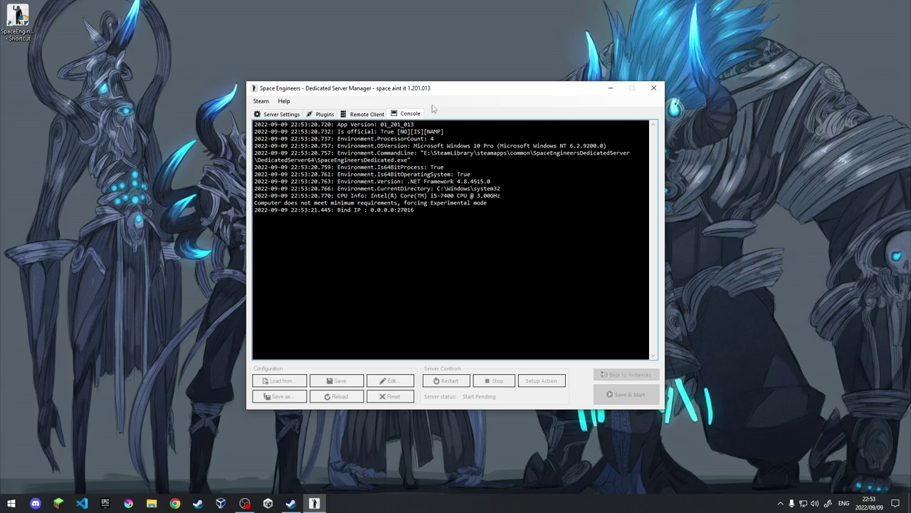
{"action": "left_click_drag", "start_coordinate": [441, 93], "coordinate": [910, 107]}
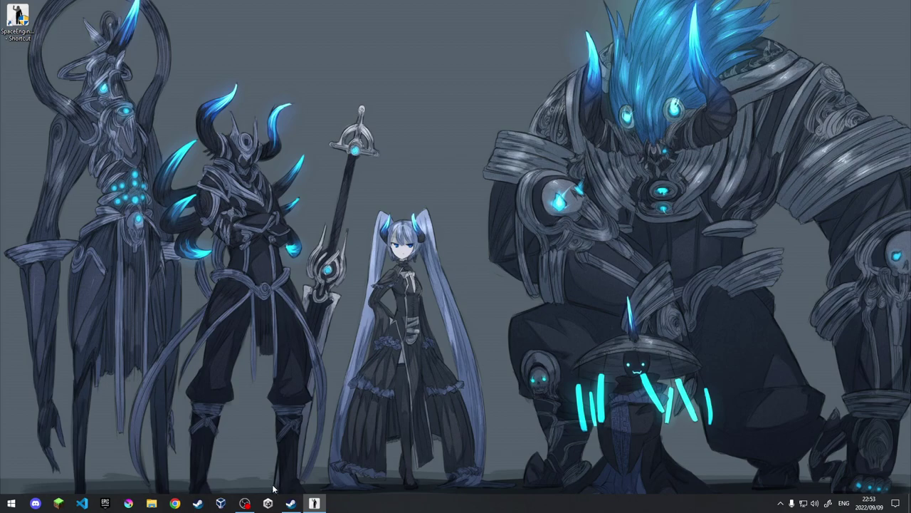
Step: Switch to Steam and launch the Space Engineers game from the library
{"action": "left_click", "coordinate": [291, 503]}
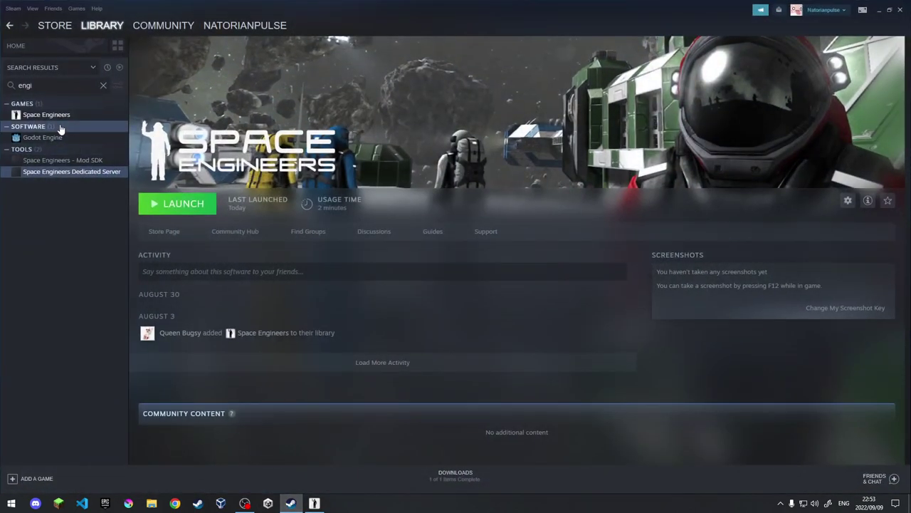
{"action": "left_click", "coordinate": [60, 115]}
{"action": "left_click", "coordinate": [197, 201]}
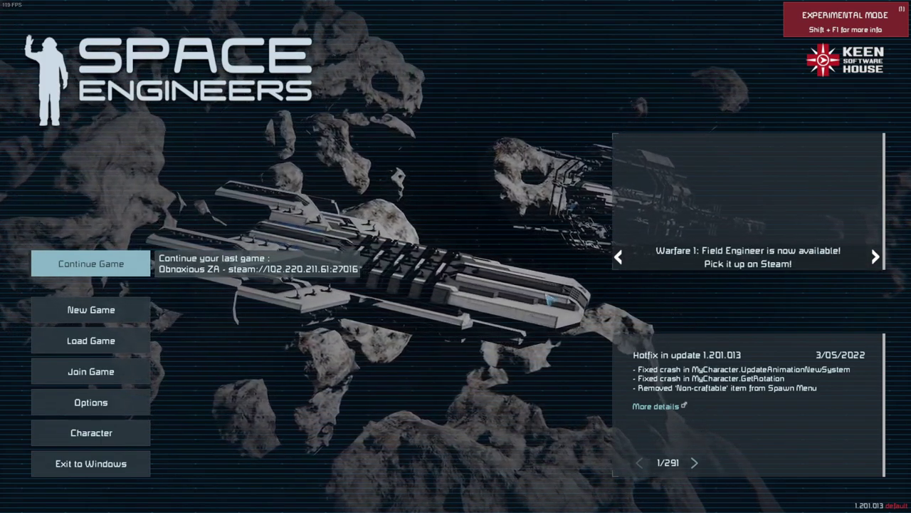
Step: Find the "space aint it" server in the list of joinable servers, then close the list
{"action": "left_click", "coordinate": [128, 369]}
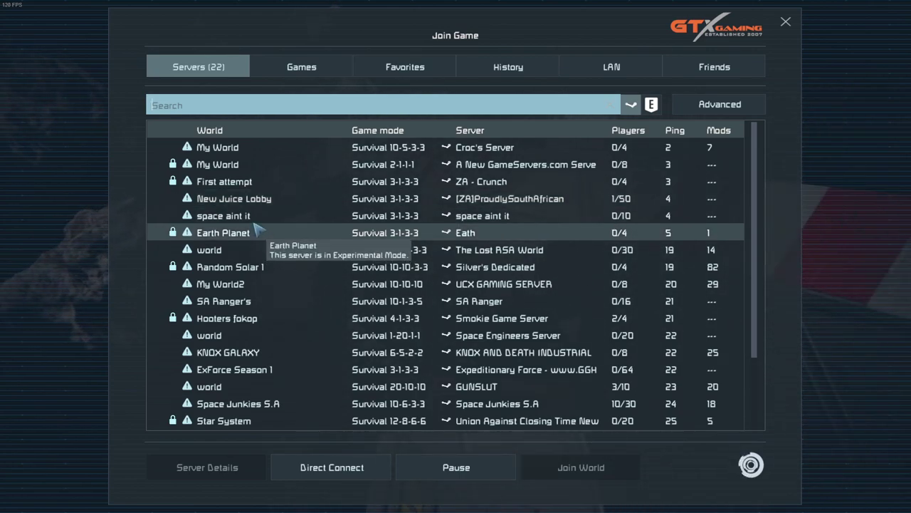
{"action": "left_click", "coordinate": [206, 216]}
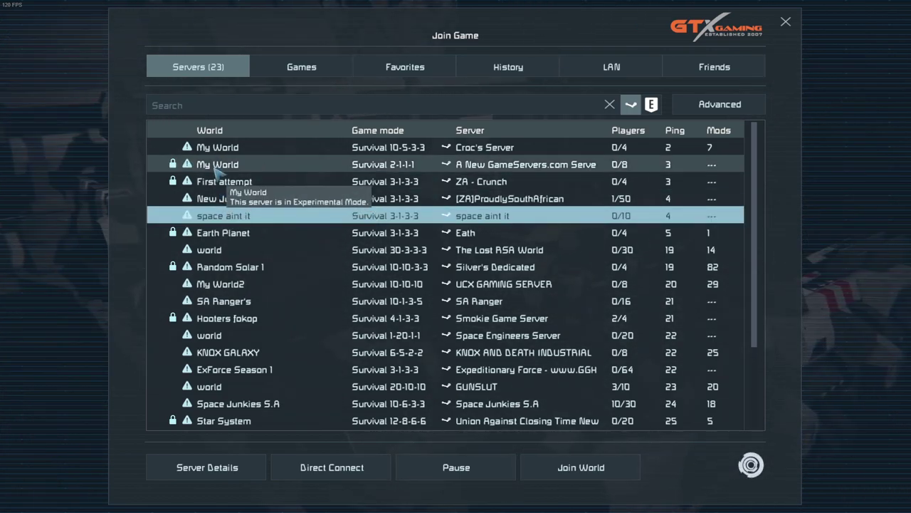
{"action": "scroll", "coordinate": [181, 228], "scroll_direction": "down", "scroll_amount": 2}
{"action": "scroll", "coordinate": [356, 329], "scroll_direction": "up", "scroll_amount": 2}
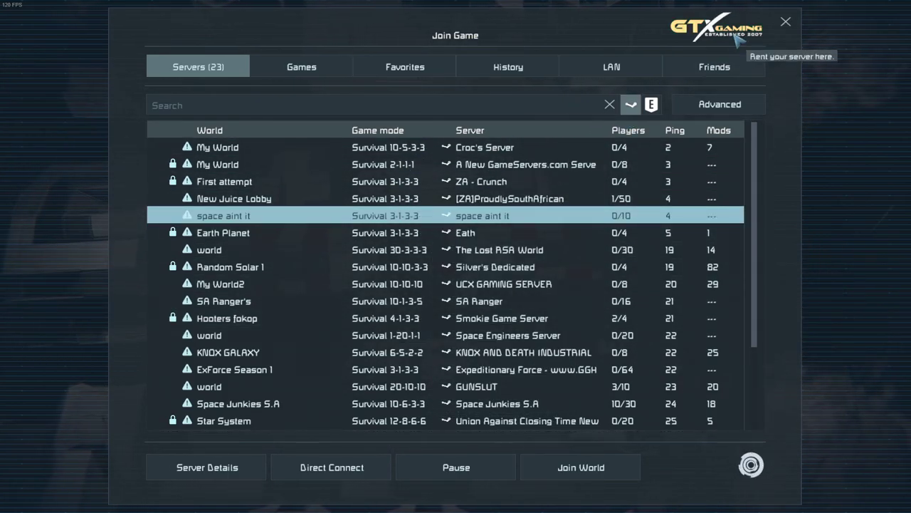
{"action": "left_click", "coordinate": [786, 23]}
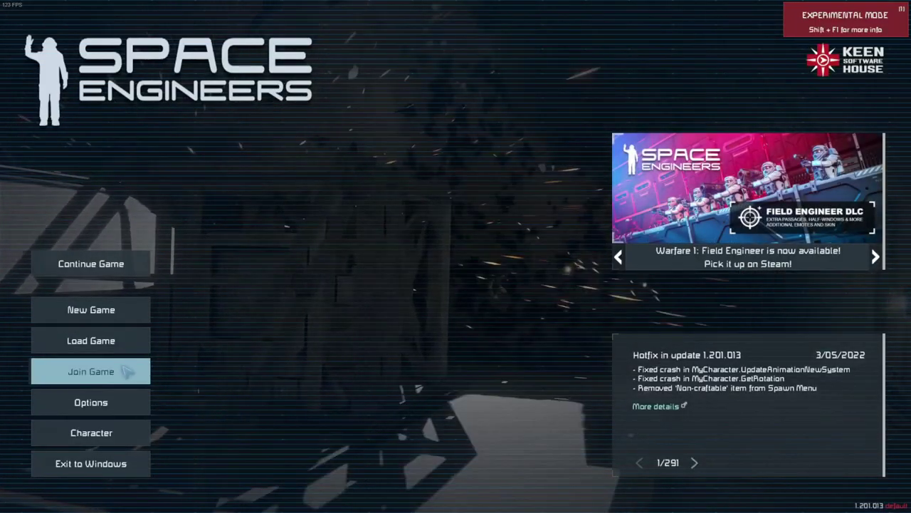
Step: Check that Experimental mode is enabled in the game options, then return to the main menu
{"action": "left_click", "coordinate": [114, 396]}
{"action": "left_click", "coordinate": [482, 191]}
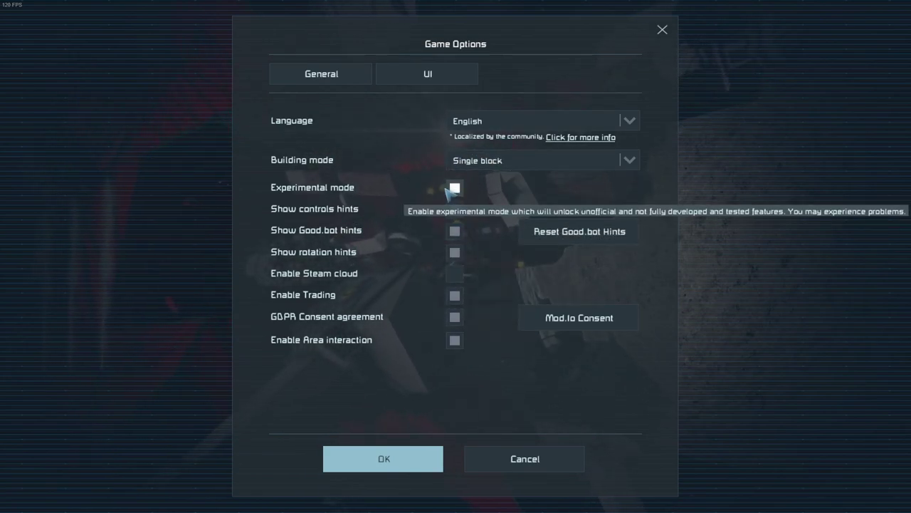
{"action": "left_click", "coordinate": [411, 455]}
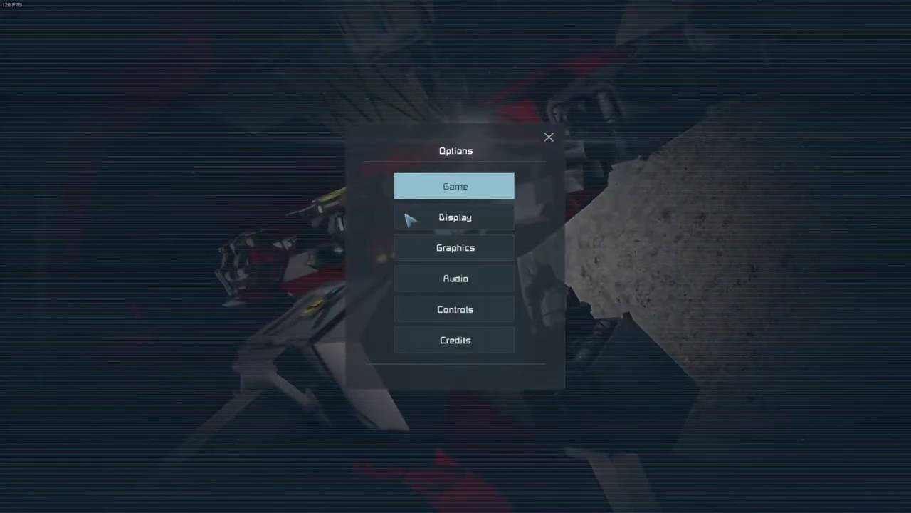
{"action": "left_click", "coordinate": [549, 139]}
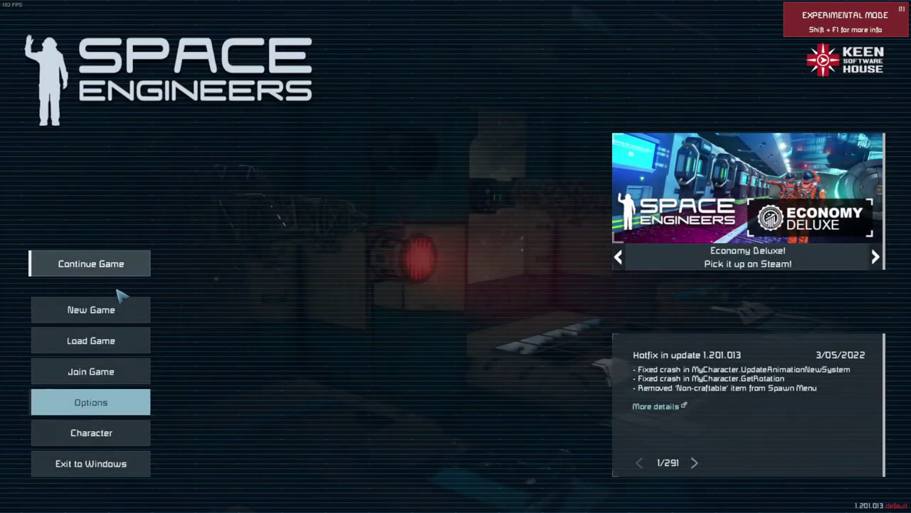
Step: Join the "space aint it" server and respawn in the EarthLike Drop Pod
{"action": "left_click", "coordinate": [107, 364]}
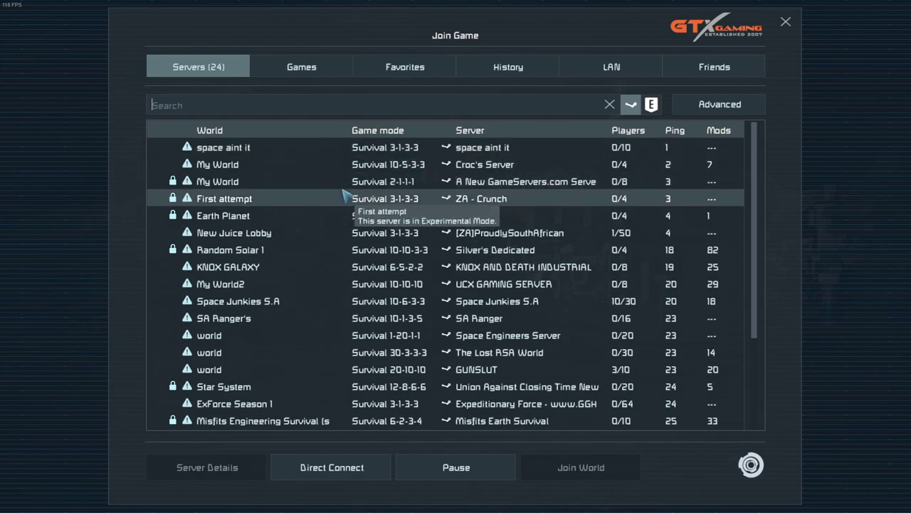
{"action": "double_click", "coordinate": [358, 147]}
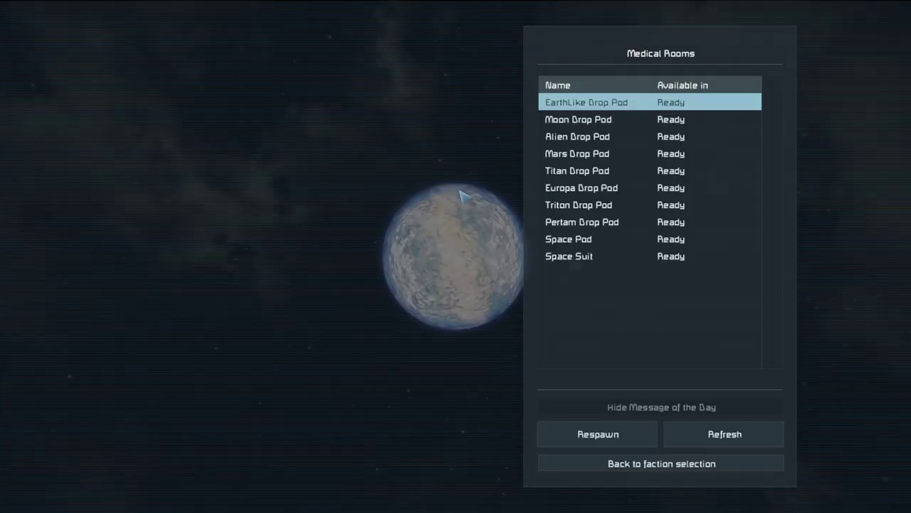
{"action": "left_click", "coordinate": [597, 107]}
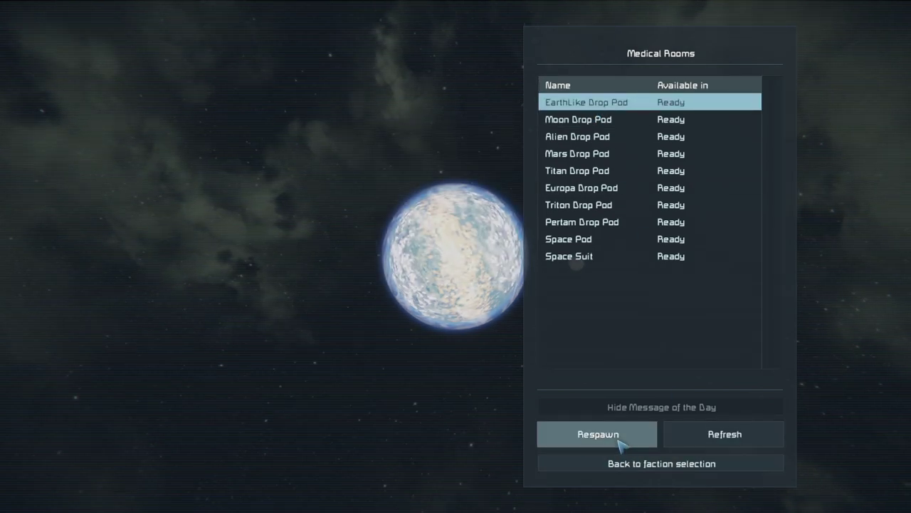
{"action": "left_click", "coordinate": [618, 440]}
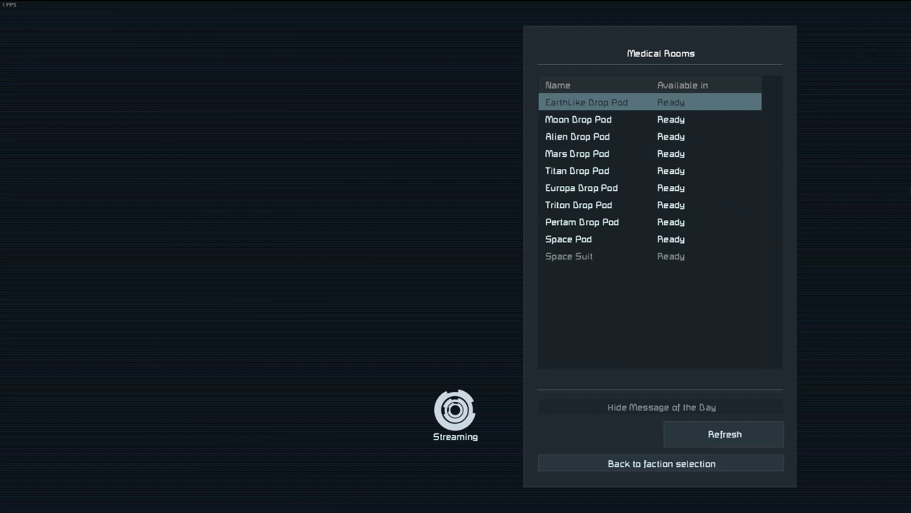
Step: Close the friends list in the Steam overlay and fly the character over the terrain near the respawn pod
{"action": "key", "text": "shift+Tab"}
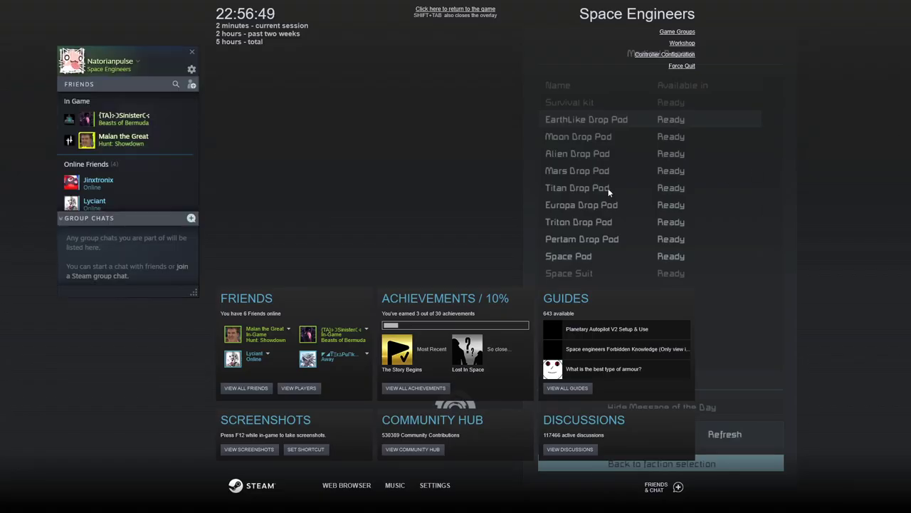
{"action": "left_click", "coordinate": [192, 52]}
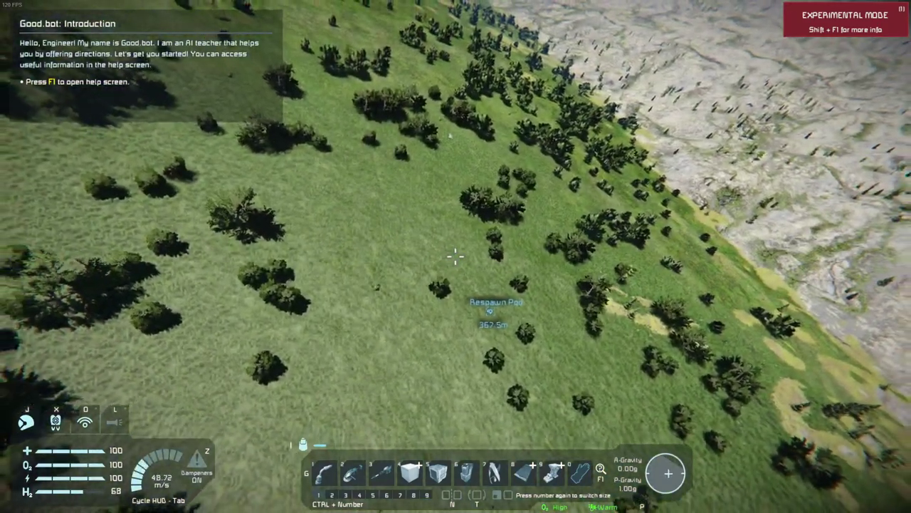
{"action": "key", "text": "w"}
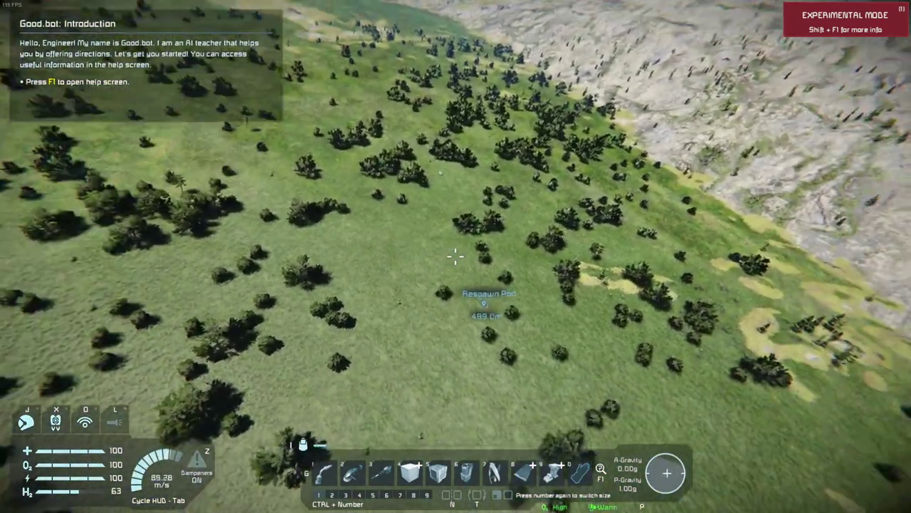
{"action": "key", "text": "w"}
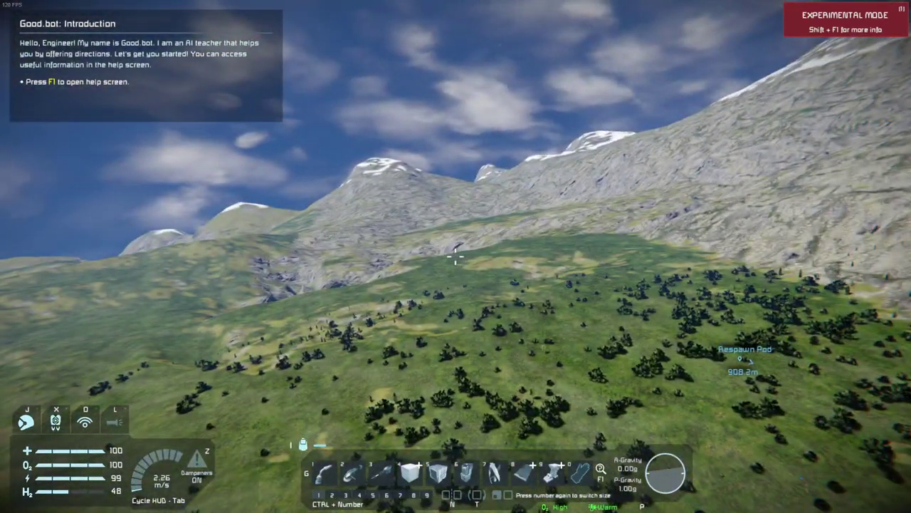
Step: Leave the server for the main menu and exit the game to Windows
{"action": "key", "text": "Escape"}
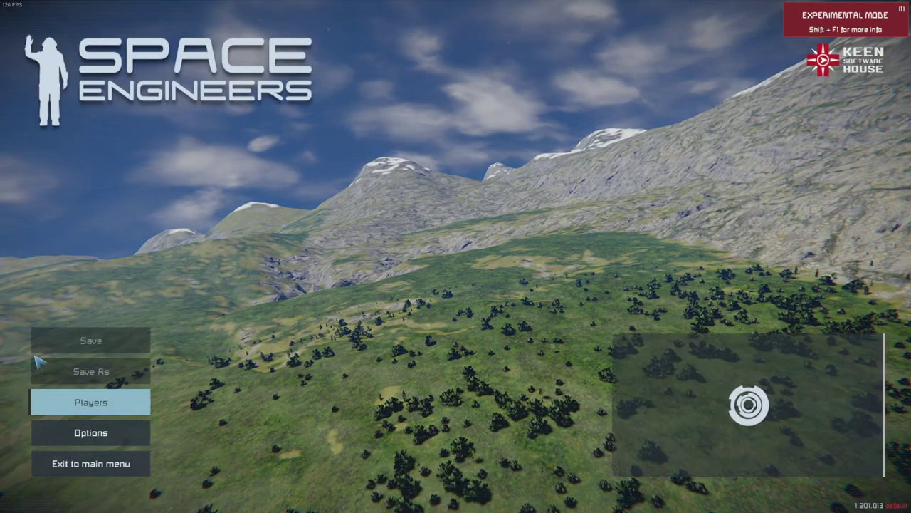
{"action": "left_click", "coordinate": [85, 461]}
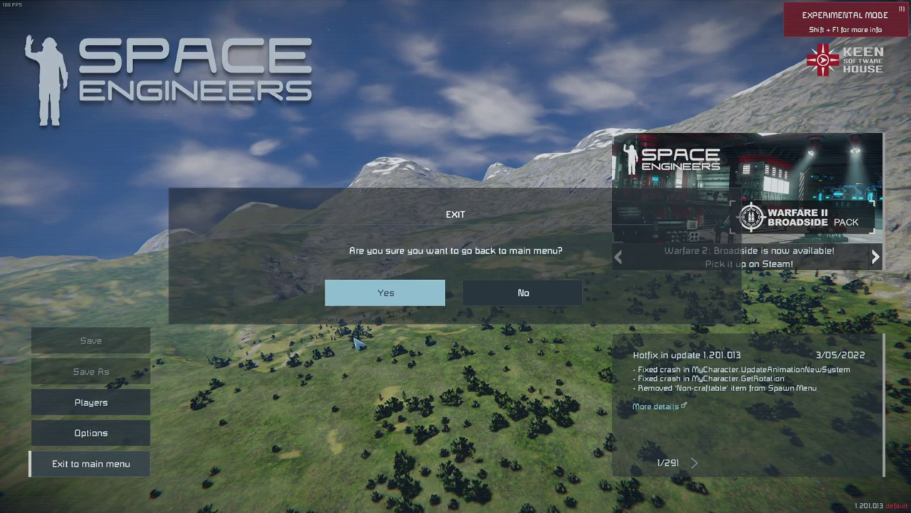
{"action": "left_click", "coordinate": [356, 291]}
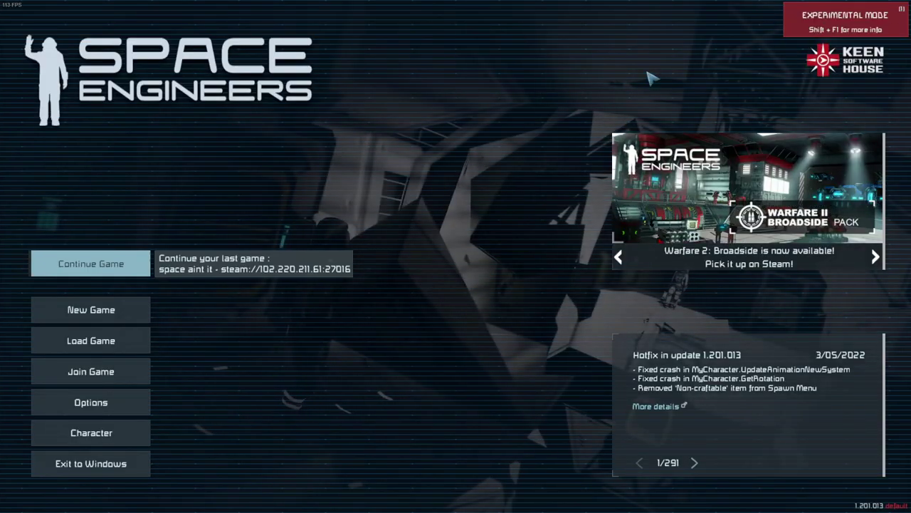
{"action": "left_click", "coordinate": [118, 463]}
{"action": "left_click", "coordinate": [395, 293]}
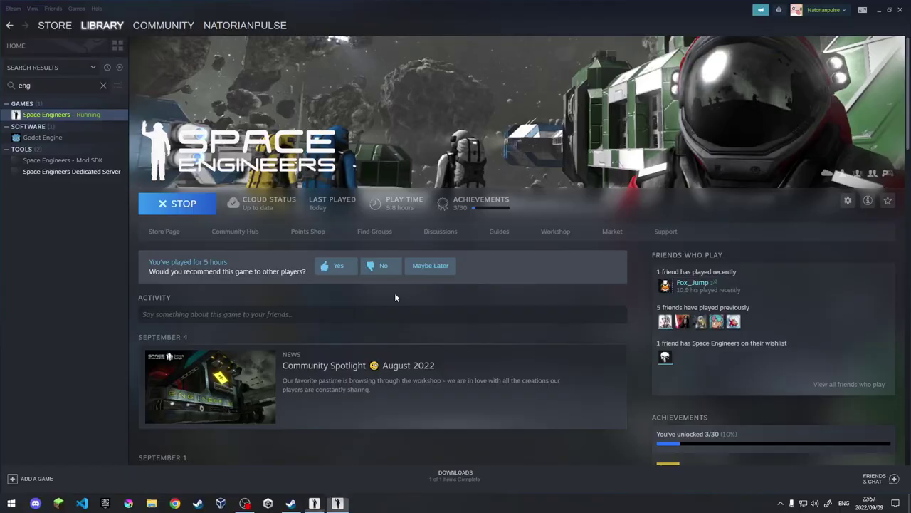
Step: Examine the dedicated server's console log for the player connection, Experimental mode reason, CPU info and minimum requirements entries
{"action": "left_click_drag", "start_coordinate": [640, 129], "coordinate": [503, 77]}
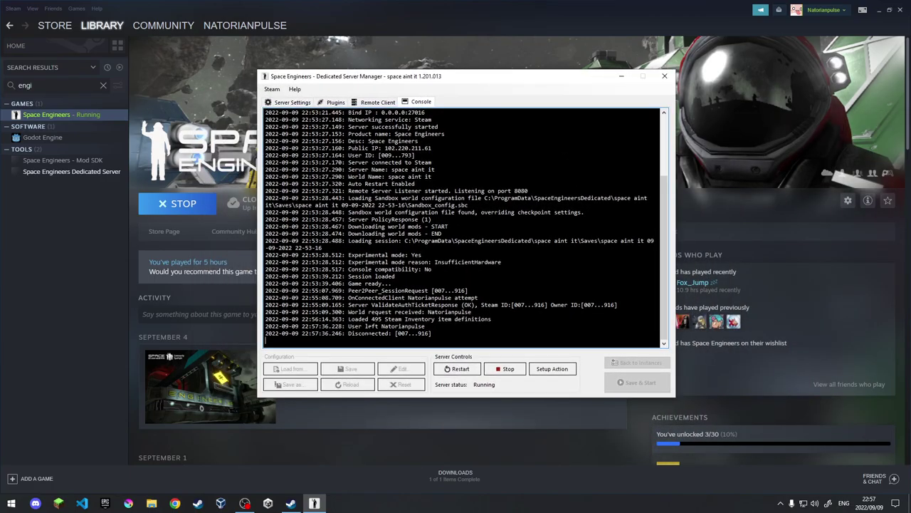
{"action": "left_click_drag", "start_coordinate": [349, 283], "coordinate": [393, 284]}
{"action": "left_click_drag", "start_coordinate": [422, 240], "coordinate": [323, 248]}
{"action": "left_click", "coordinate": [429, 269]}
{"action": "left_click_drag", "start_coordinate": [445, 262], "coordinate": [485, 262]}
{"action": "scroll", "coordinate": [485, 262], "scroll_direction": "up", "scroll_amount": 4}
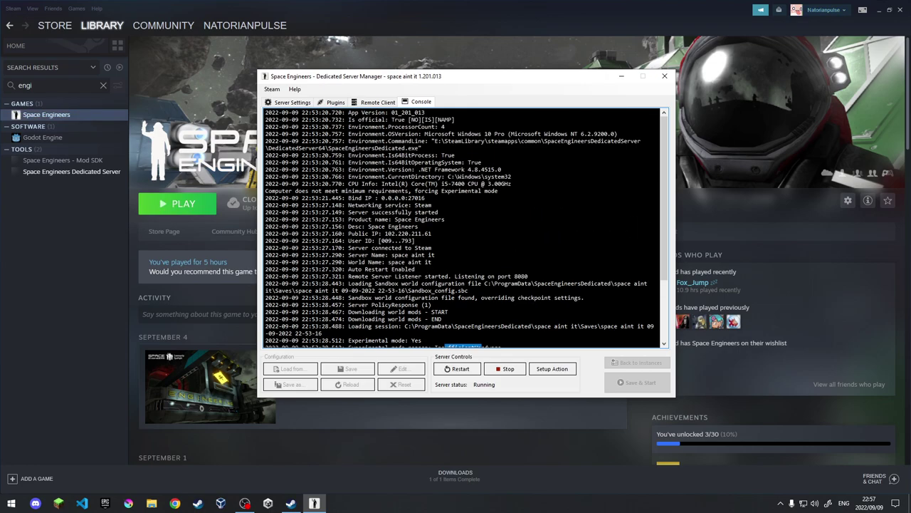
{"action": "left_click_drag", "start_coordinate": [485, 184], "coordinate": [435, 184]}
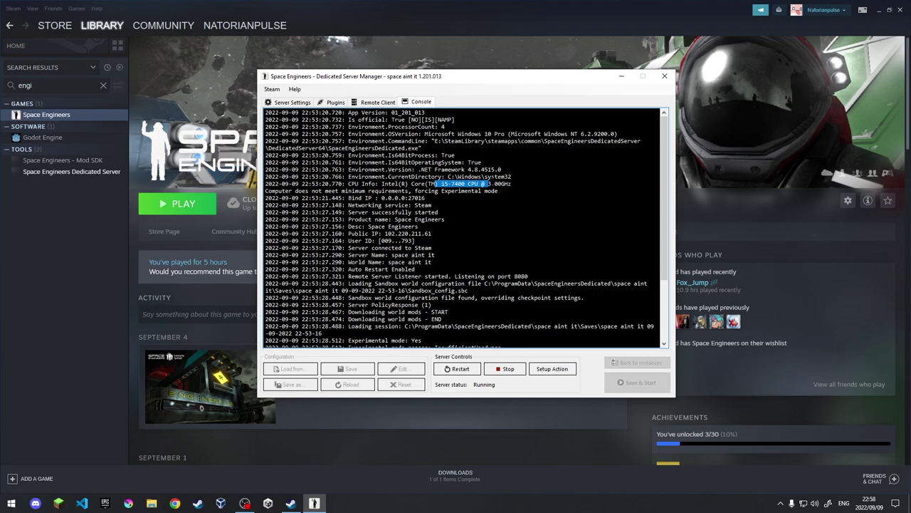
{"action": "left_click_drag", "start_coordinate": [409, 191], "coordinate": [492, 191]}
{"action": "left_click", "coordinate": [439, 212]}
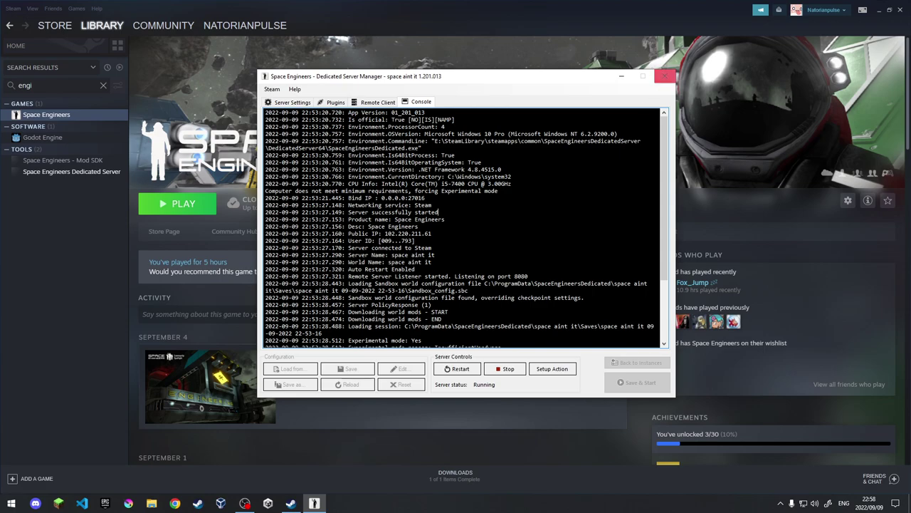
Step: Stop the running "space aint it" server despite Auto Restart, and close the Dedicated Server Manager
{"action": "left_click", "coordinate": [505, 369]}
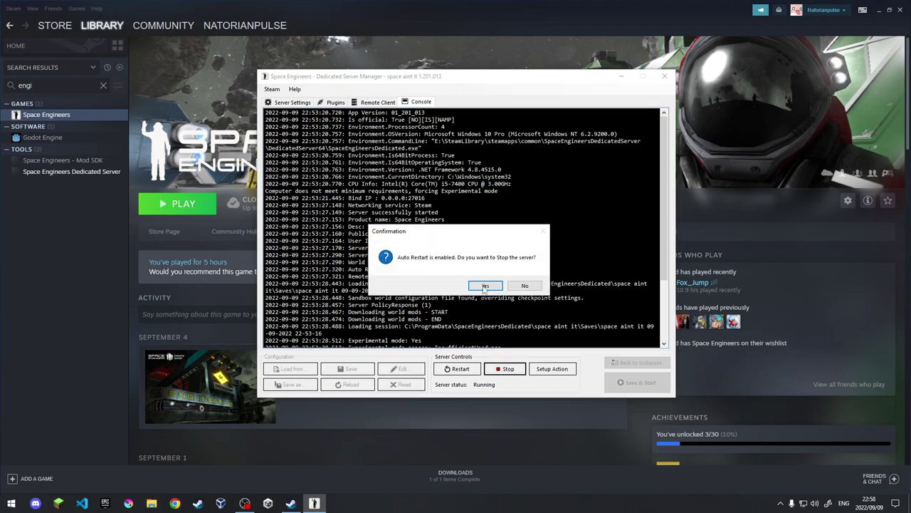
{"action": "left_click", "coordinate": [485, 285]}
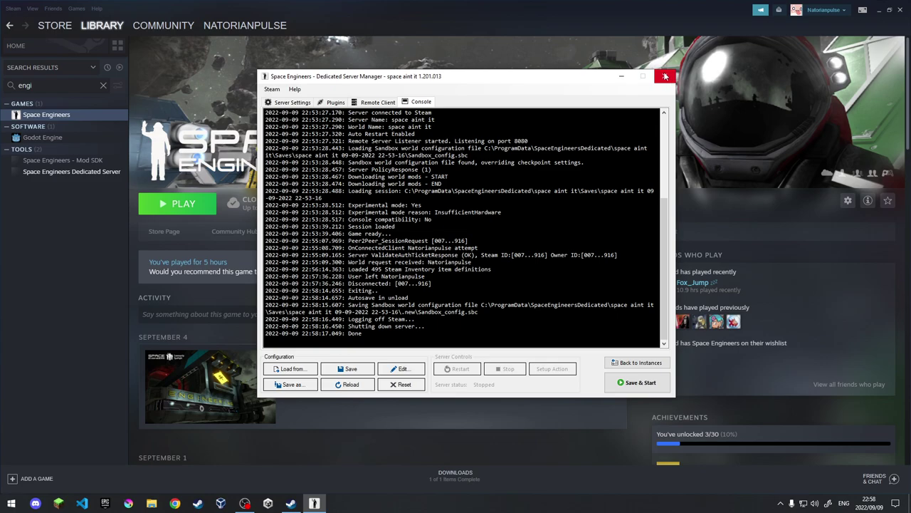
{"action": "left_click", "coordinate": [666, 77]}
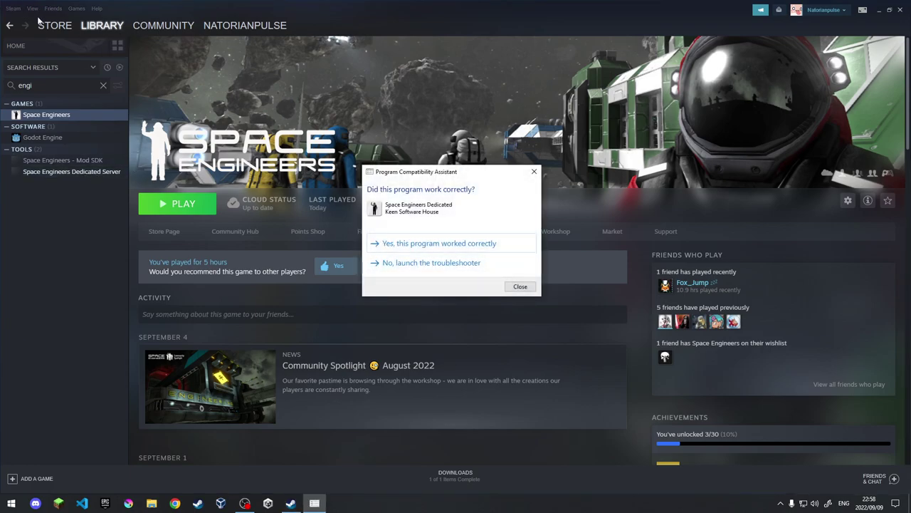
Step: Dismiss the Program Compatibility Assistant without answering and minimize Steam to show the desktop
{"action": "left_click", "coordinate": [519, 286]}
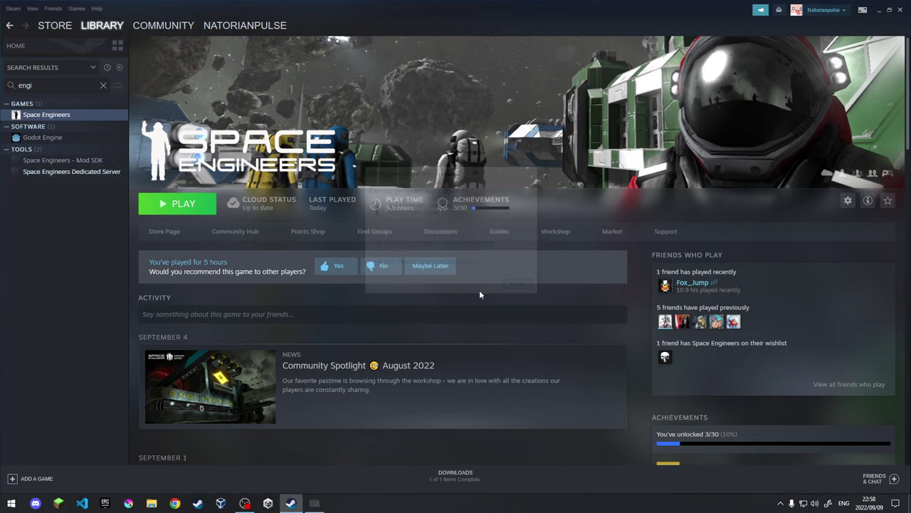
{"action": "left_click", "coordinate": [13, 10]}
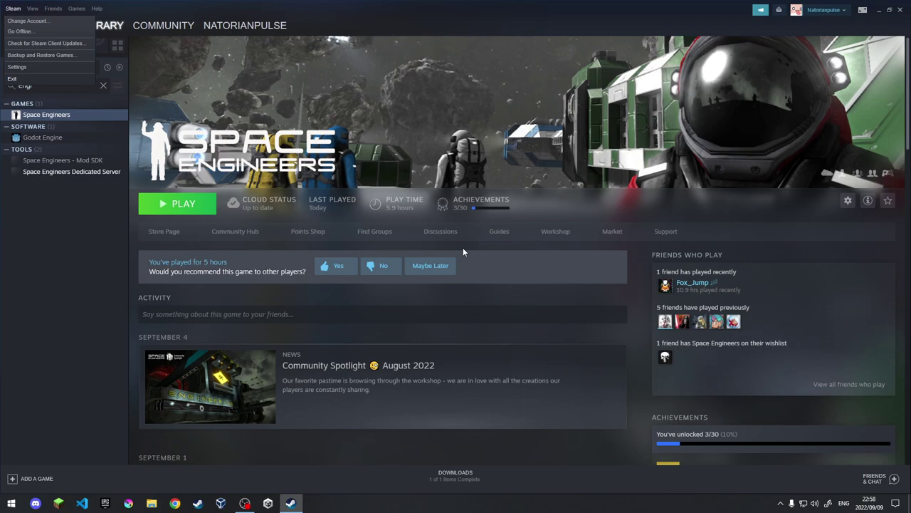
{"action": "left_click", "coordinate": [879, 11]}
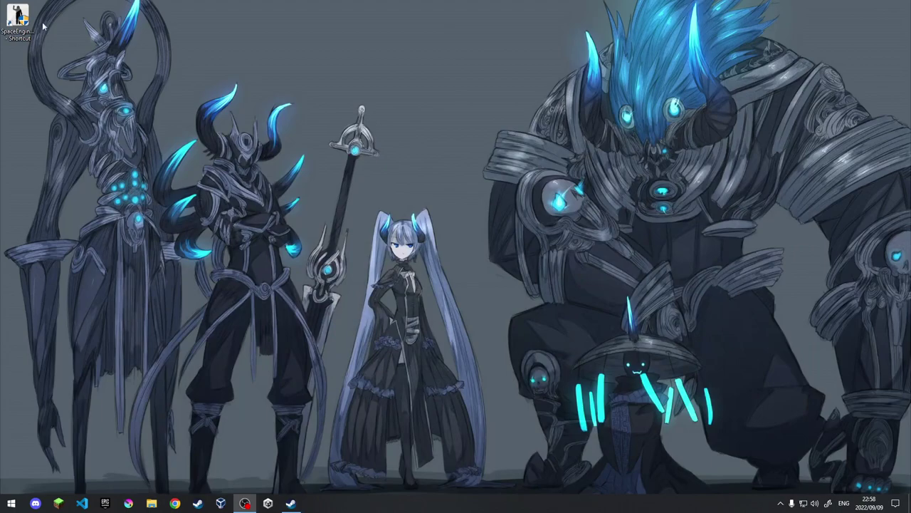